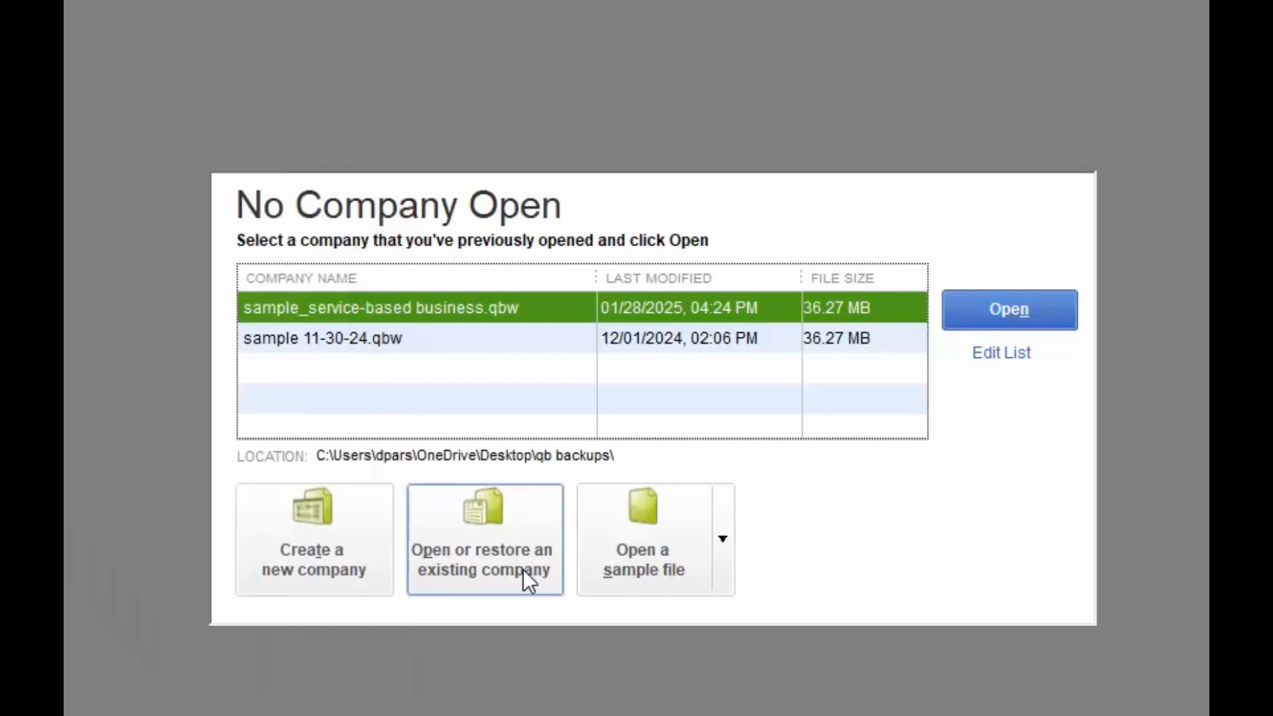
Step: Open the sample service-based business company file and acknowledge the sample file notice
click(707, 539)
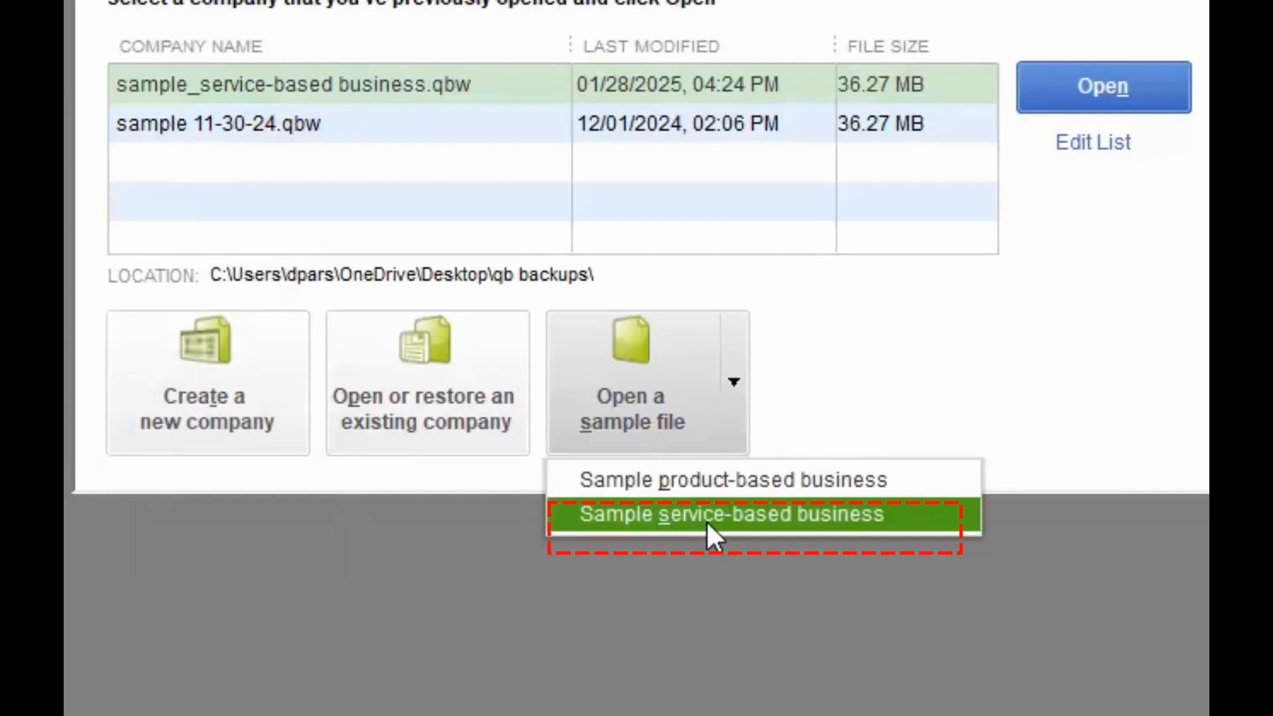
click(728, 515)
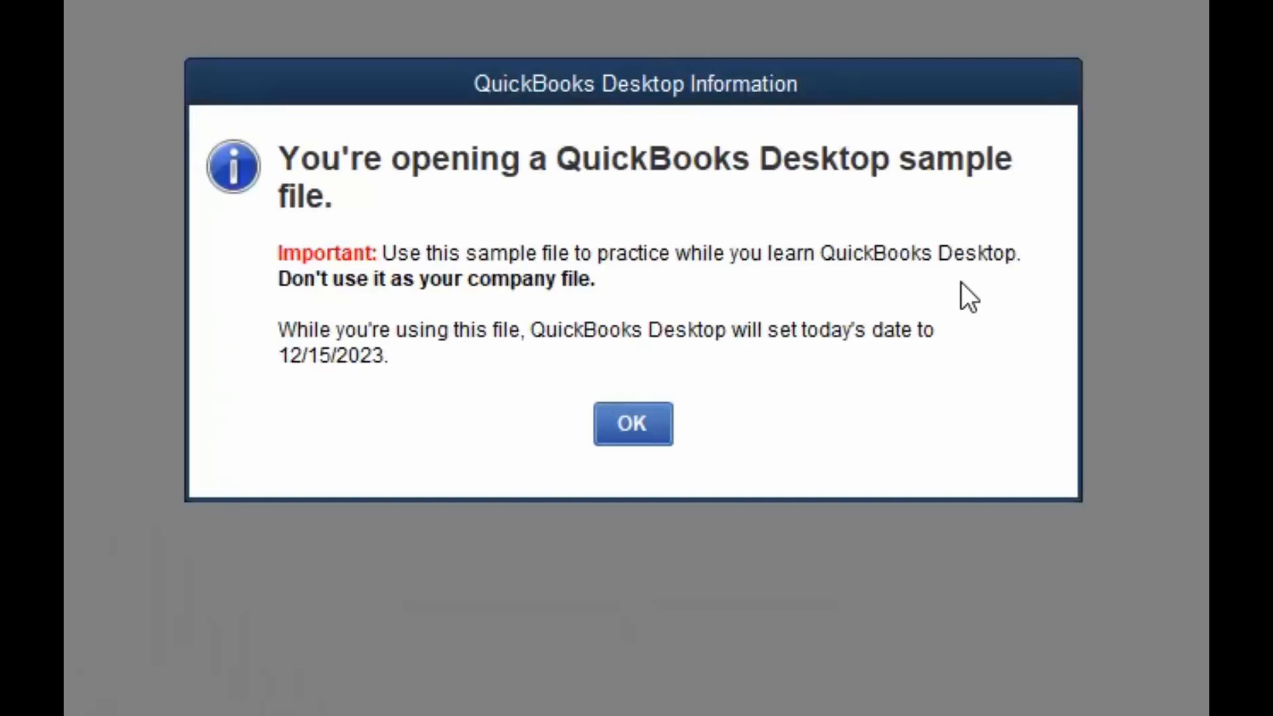
click(614, 438)
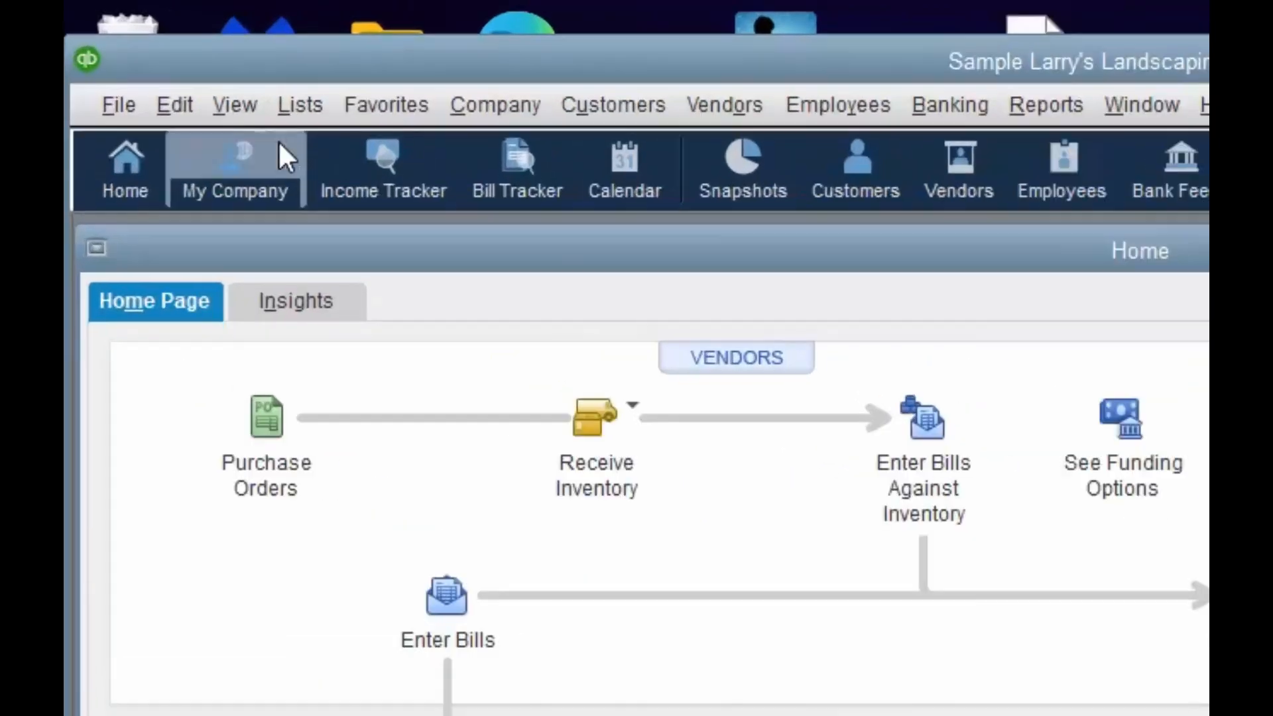
Step: Switch the layout to the left icon bar and return it to the top icon bar
click(239, 110)
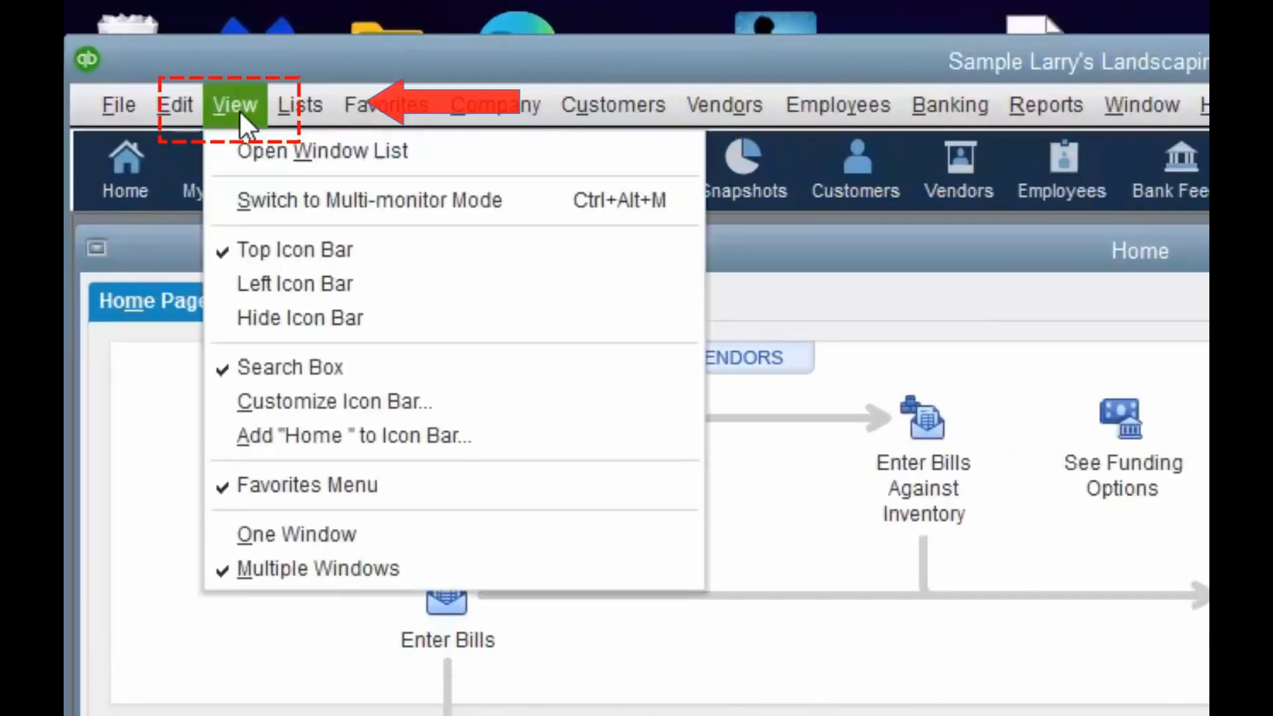
click(265, 285)
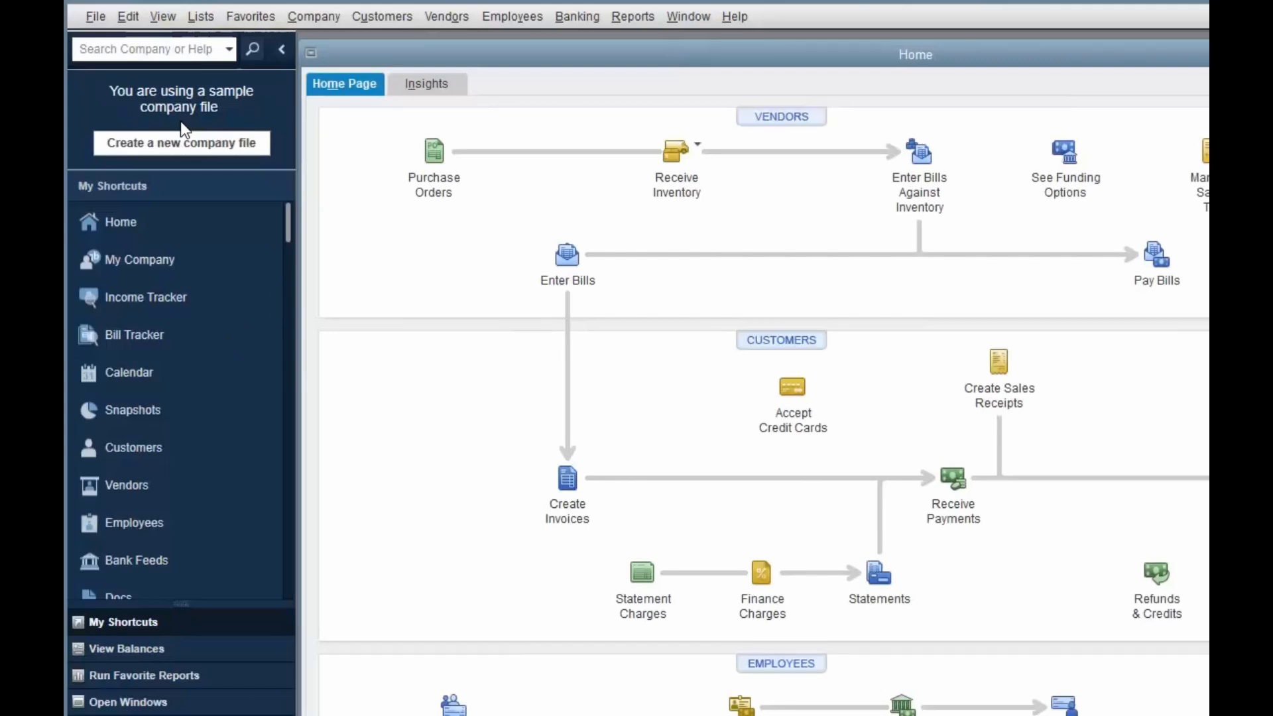
click(163, 16)
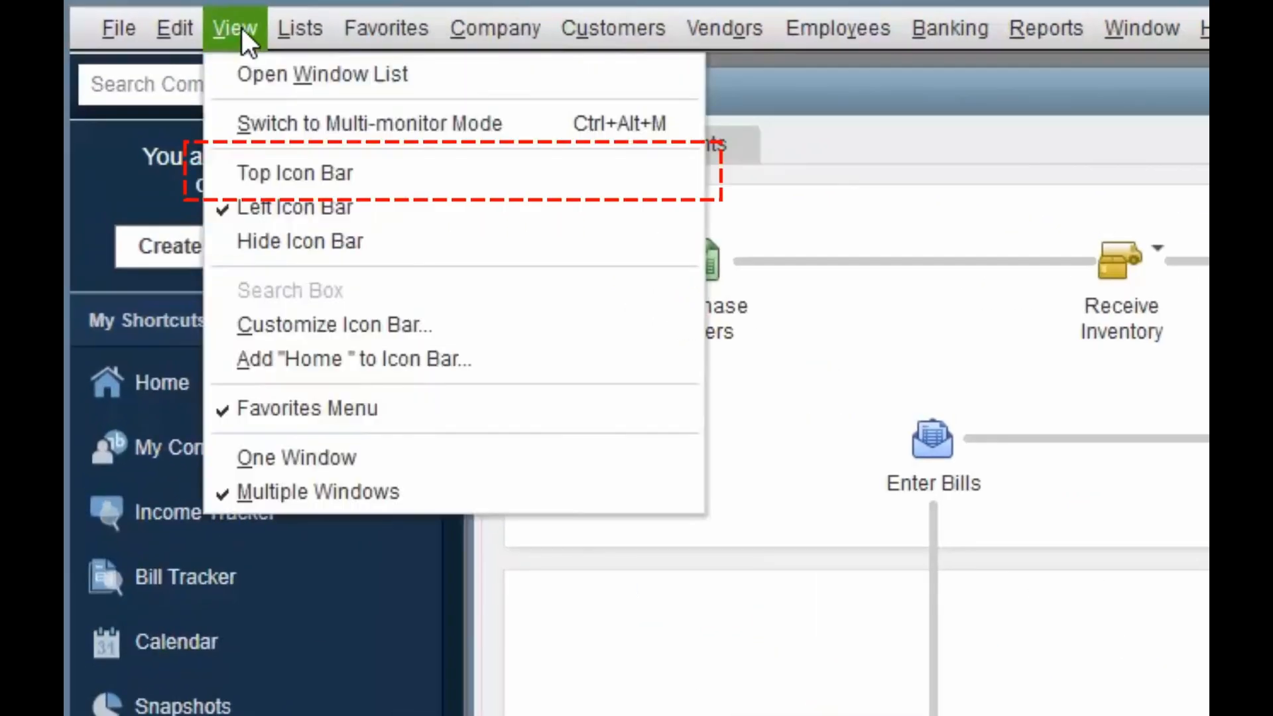
click(282, 172)
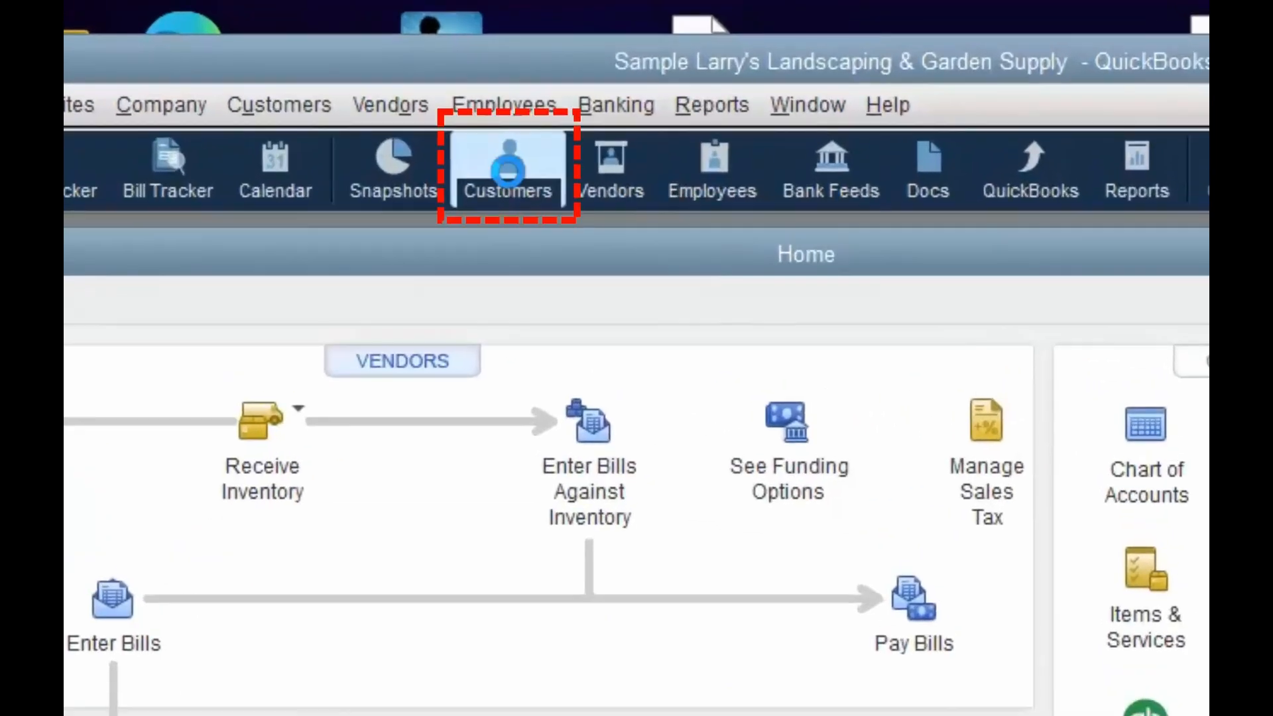
Step: Open the Customer Center and look through the list of active customers and jobs
click(659, 125)
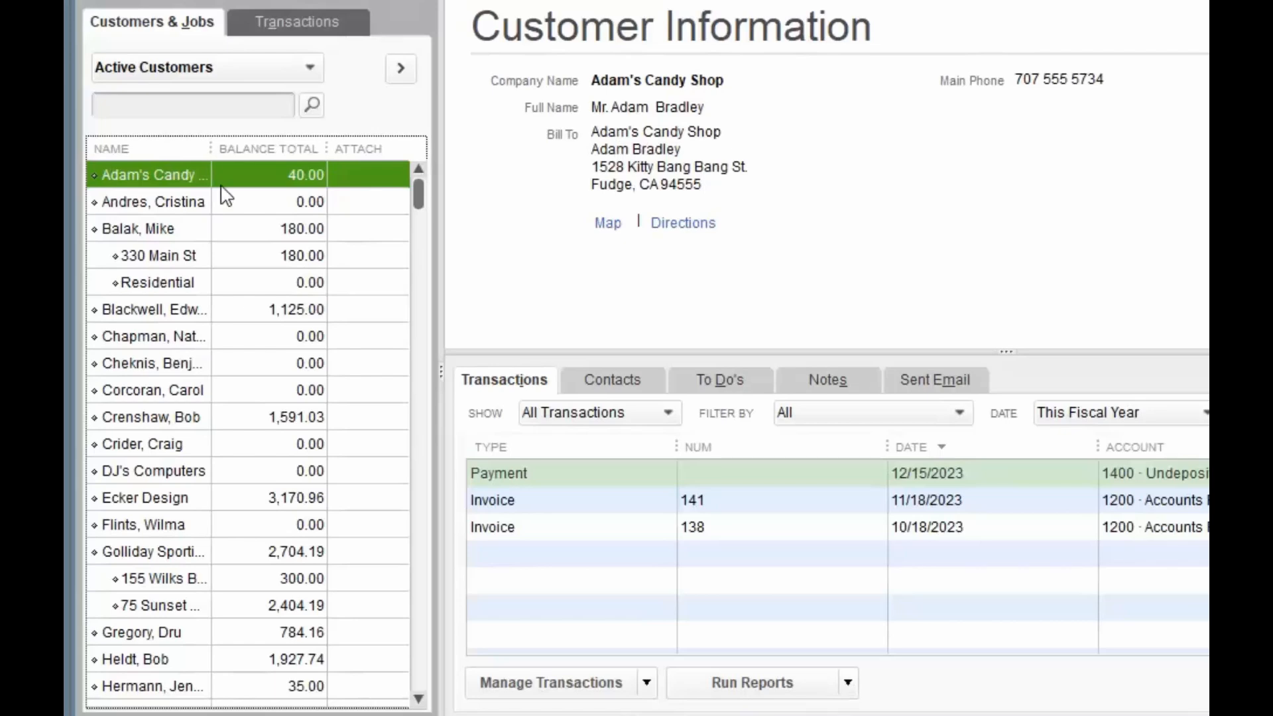
scroll(336, 484, down, 4)
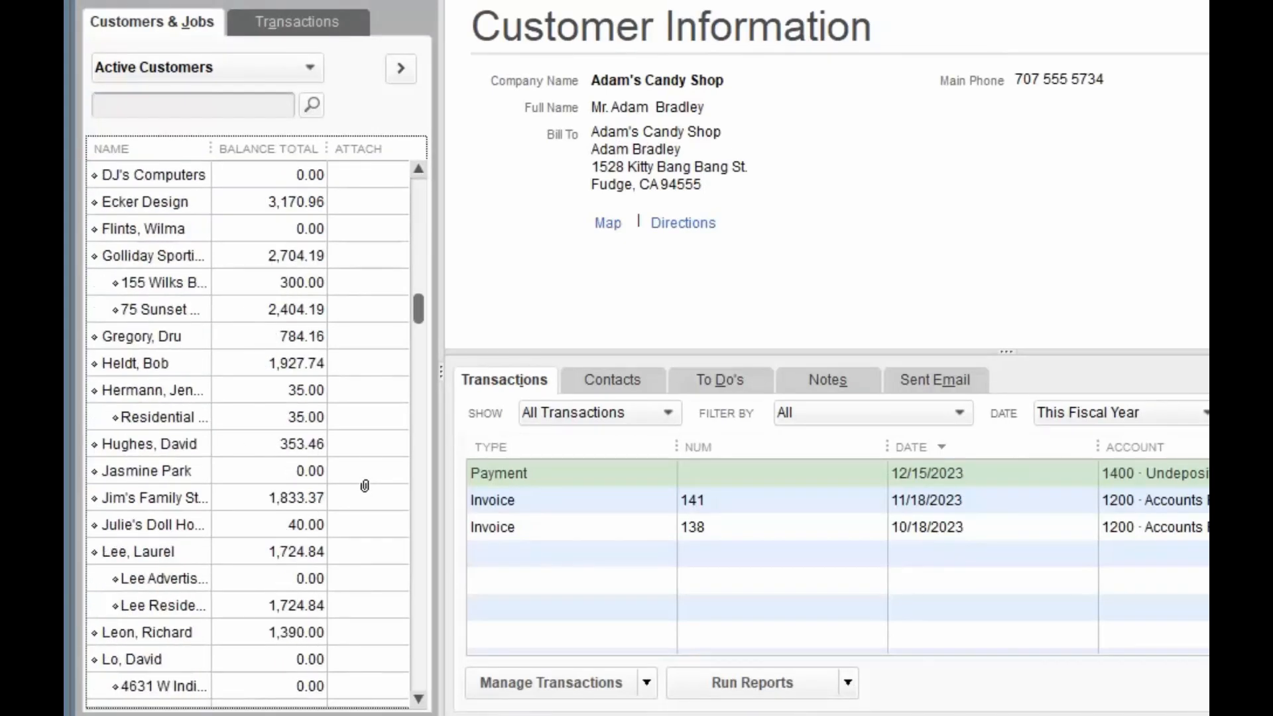
scroll(365, 486, up, 3)
scroll(364, 486, up, 2)
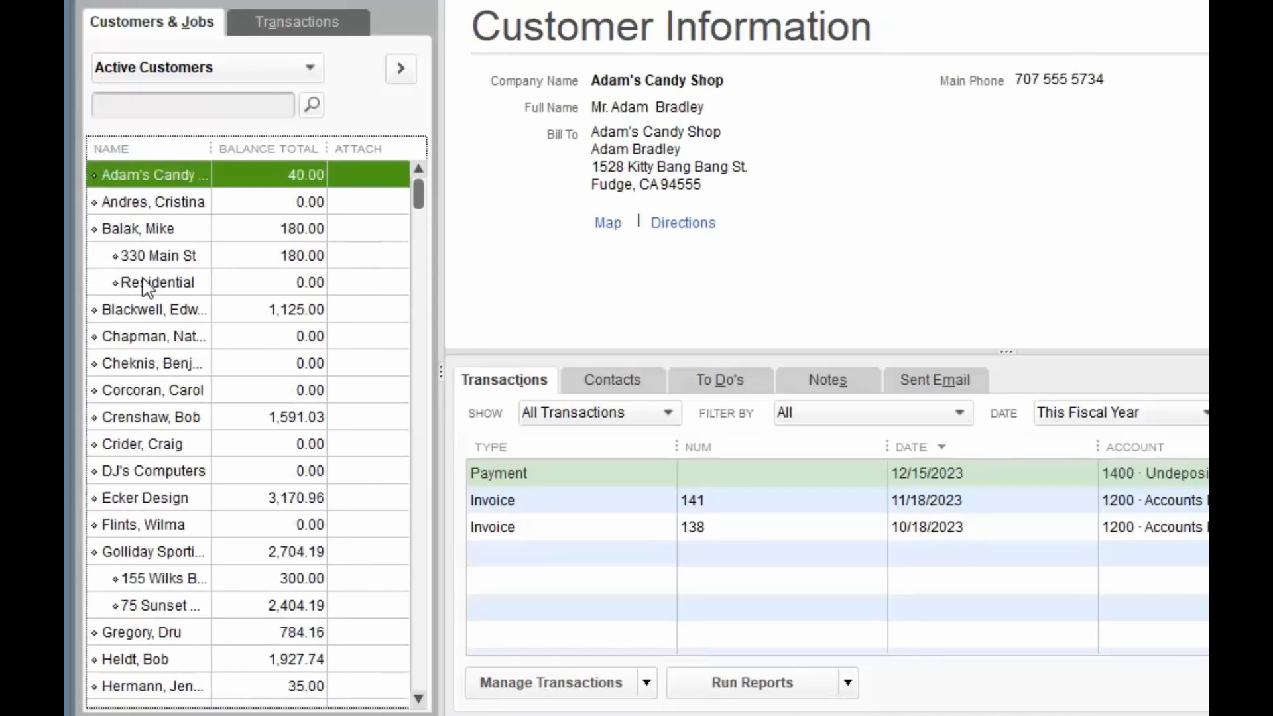
Step: View the blank new customer form and close it without entering anything
click(133, 0)
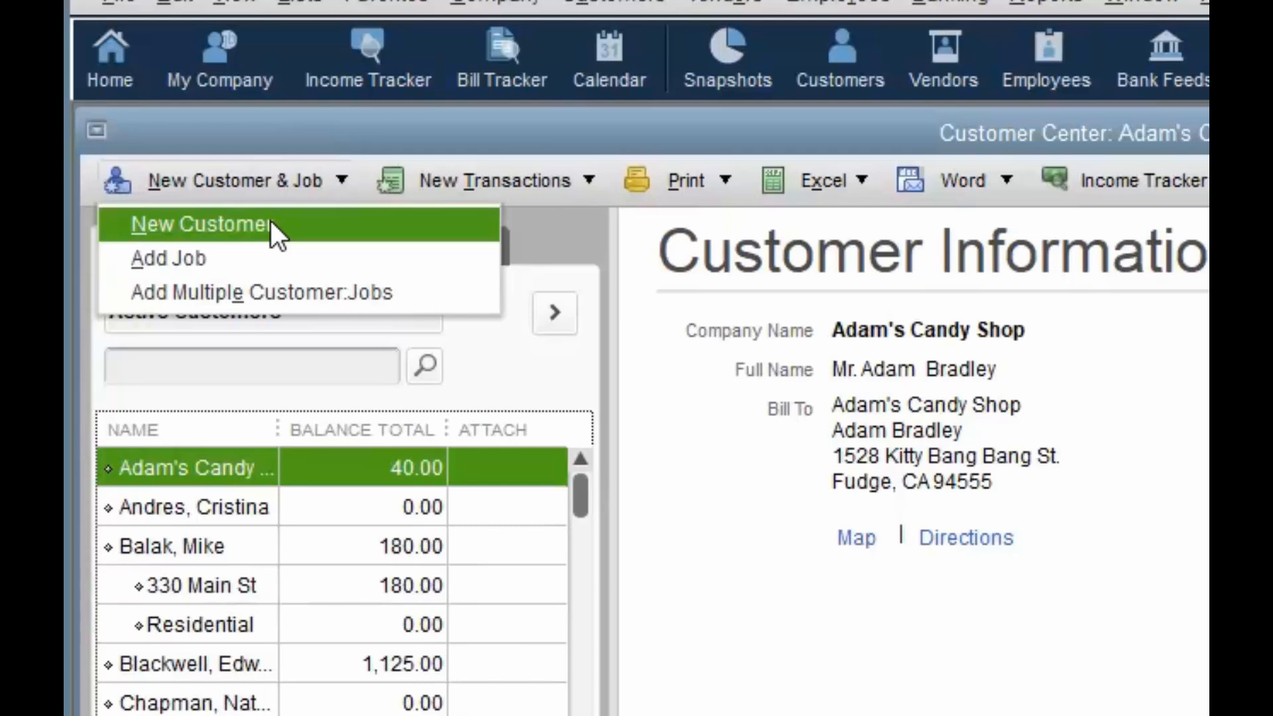
click(271, 221)
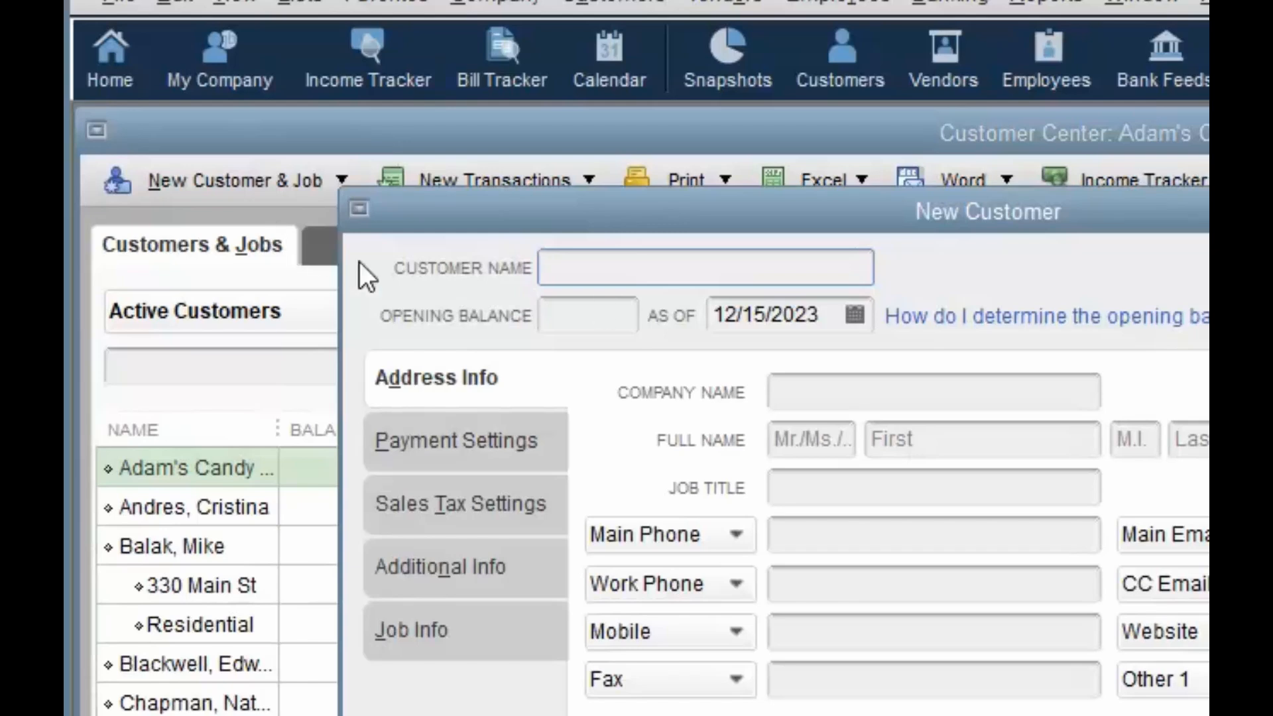
key(Escape)
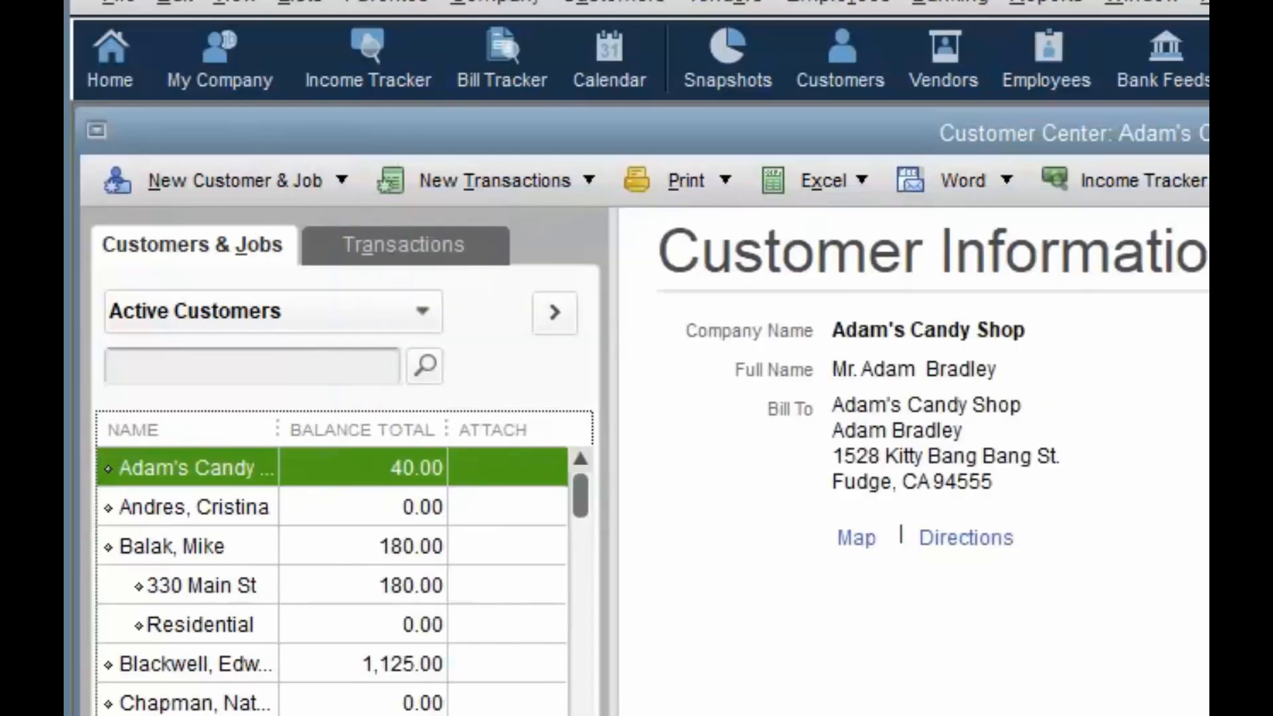
Step: Review the payment settings and address info of the customer listed directly below Ecker Design, and accept the record unchanged
double_click(171, 712)
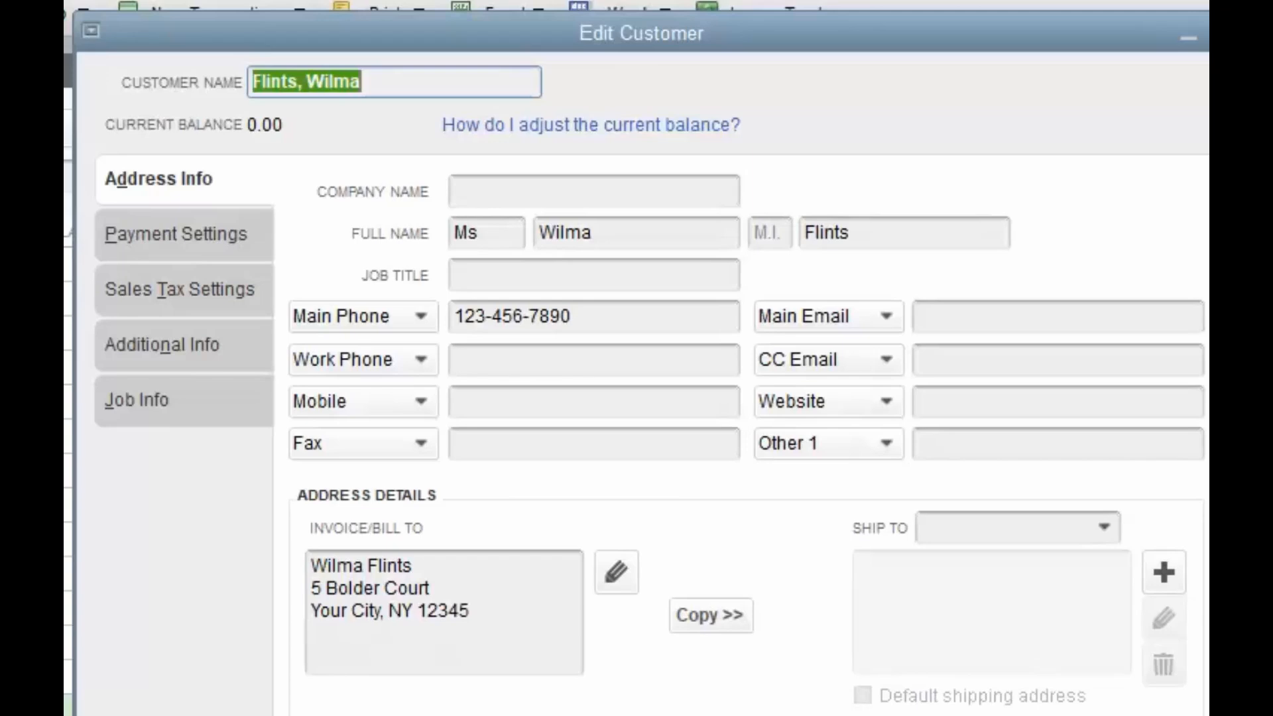
click(202, 237)
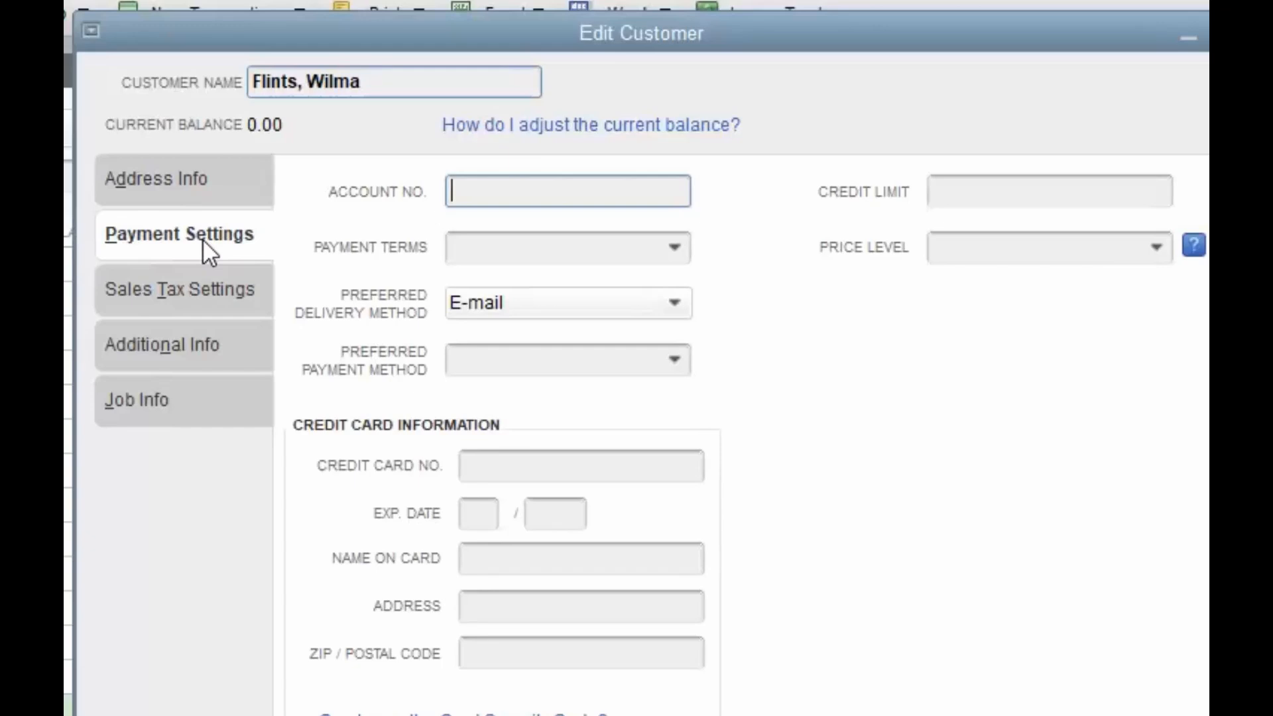
click(197, 187)
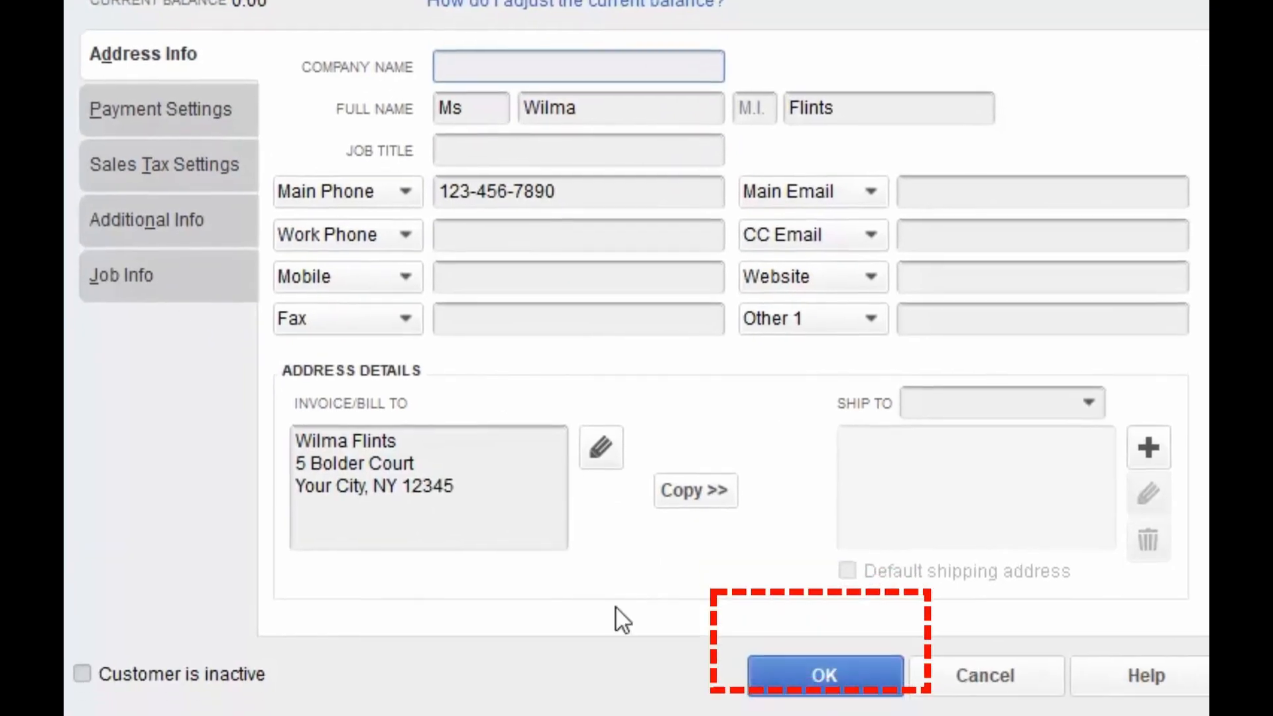
click(785, 680)
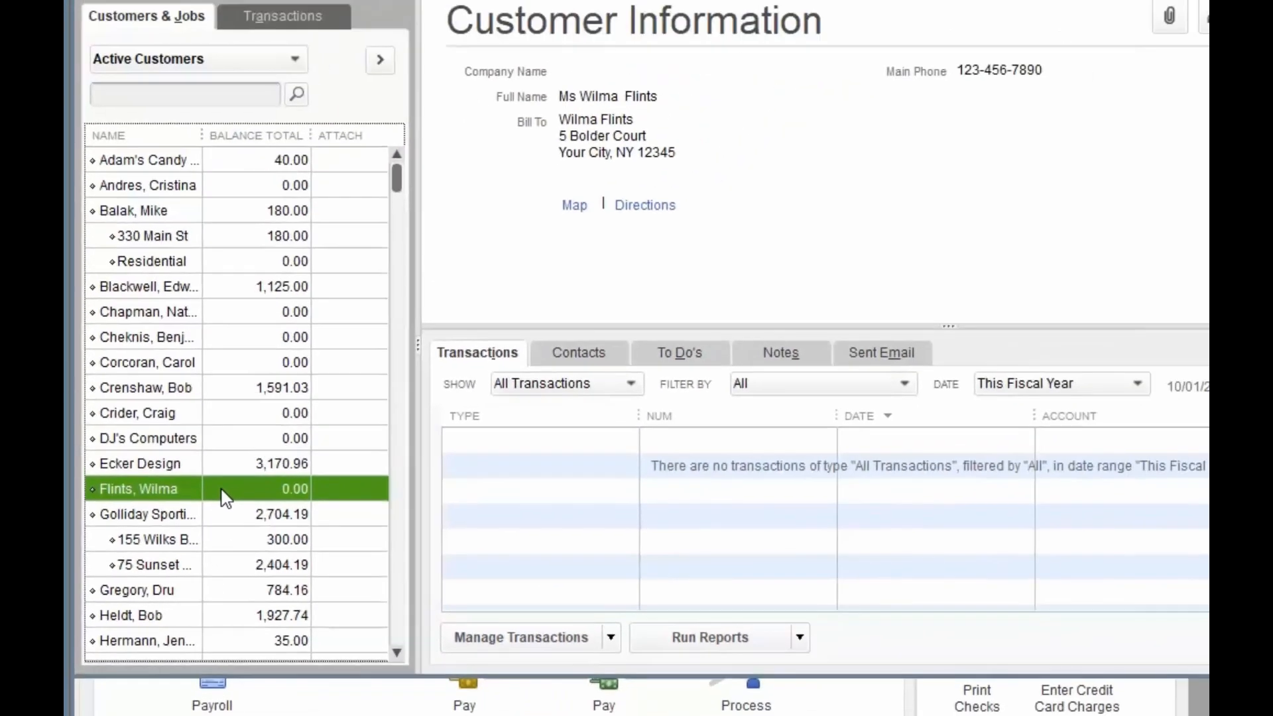
Step: Reopen the same customer's record for viewing, cancel out of it, and close the Customer Center
double_click(224, 497)
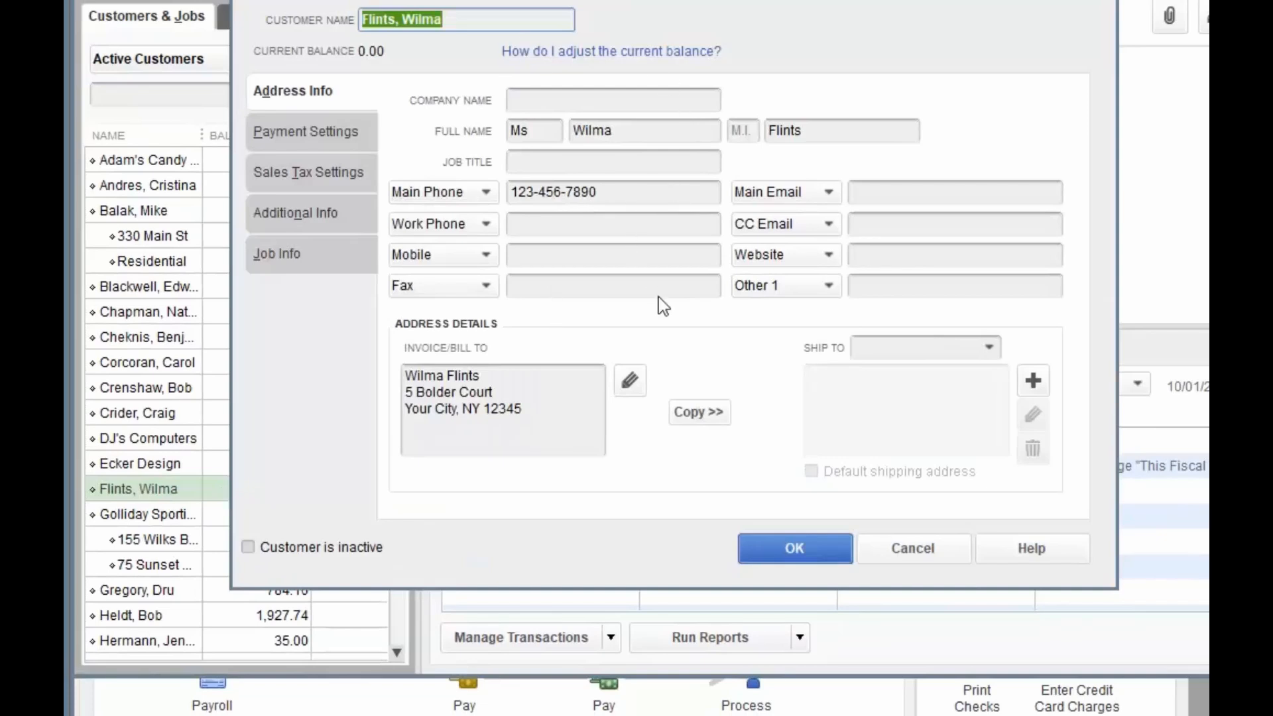
click(923, 550)
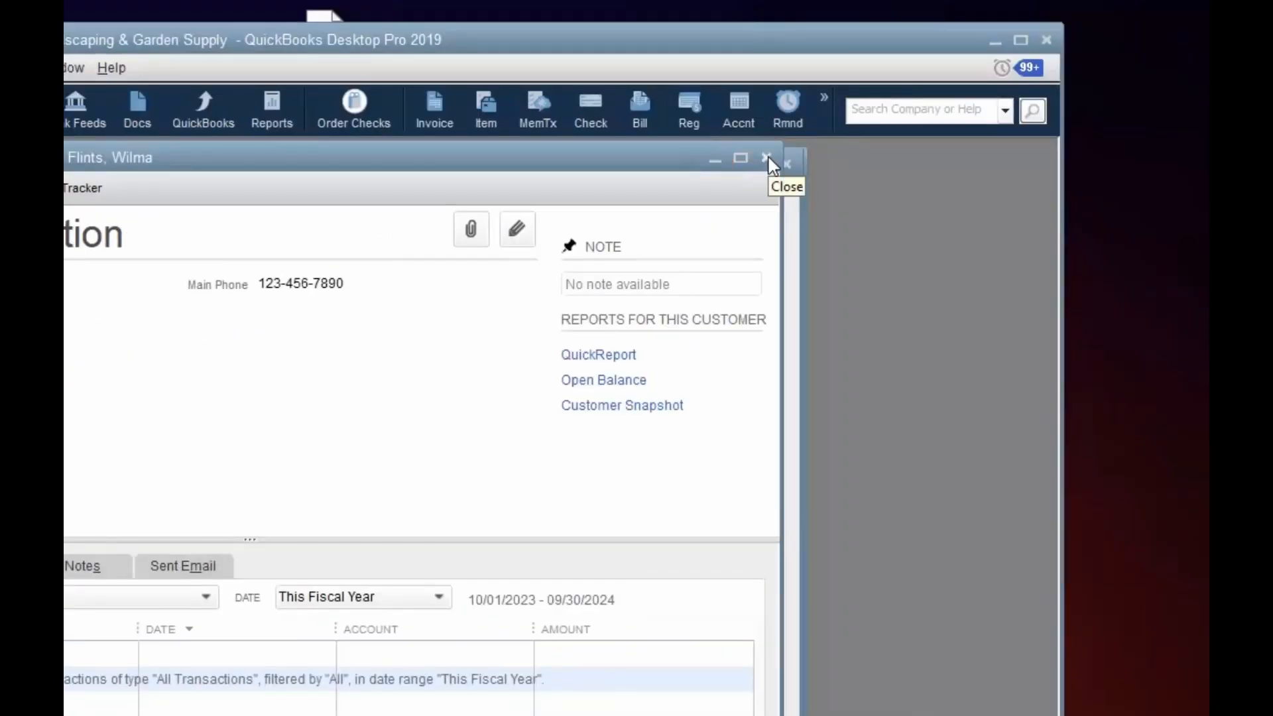
click(768, 159)
mouse_move(769, 159)
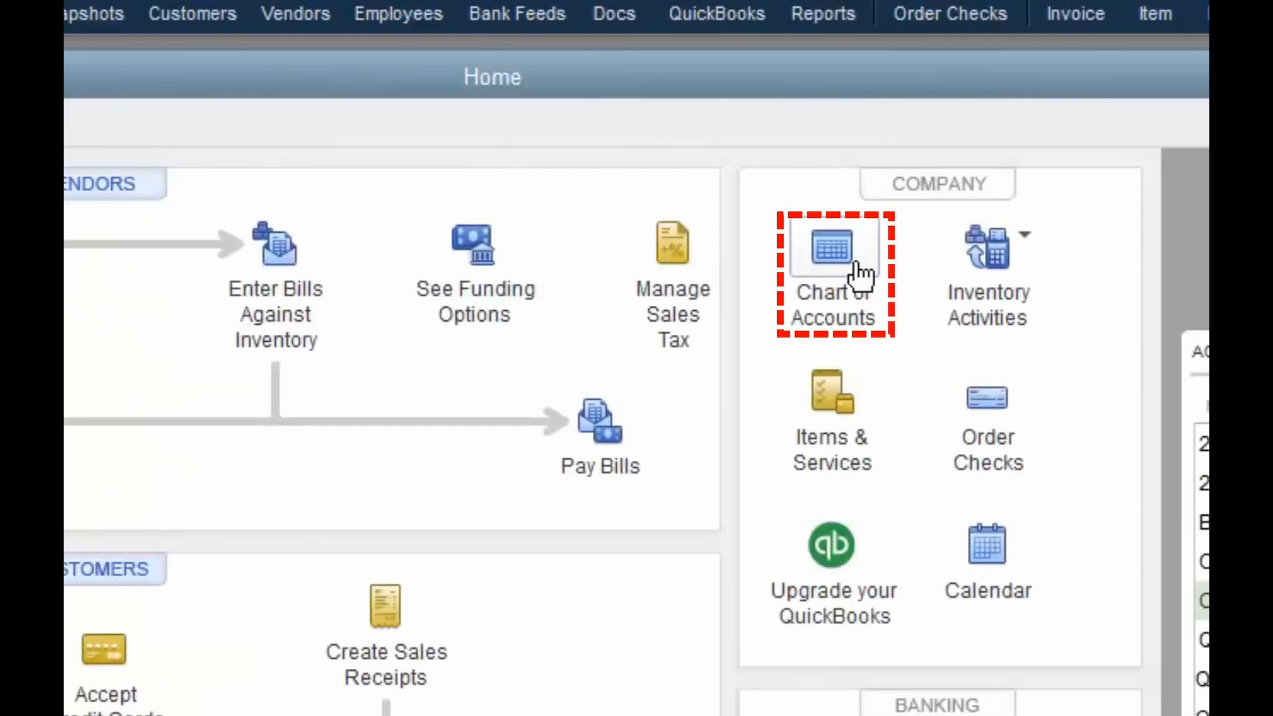
Step: Examine the register of the 1200 Accounts Receivable account from the Chart of Accounts, and close it
click(846, 279)
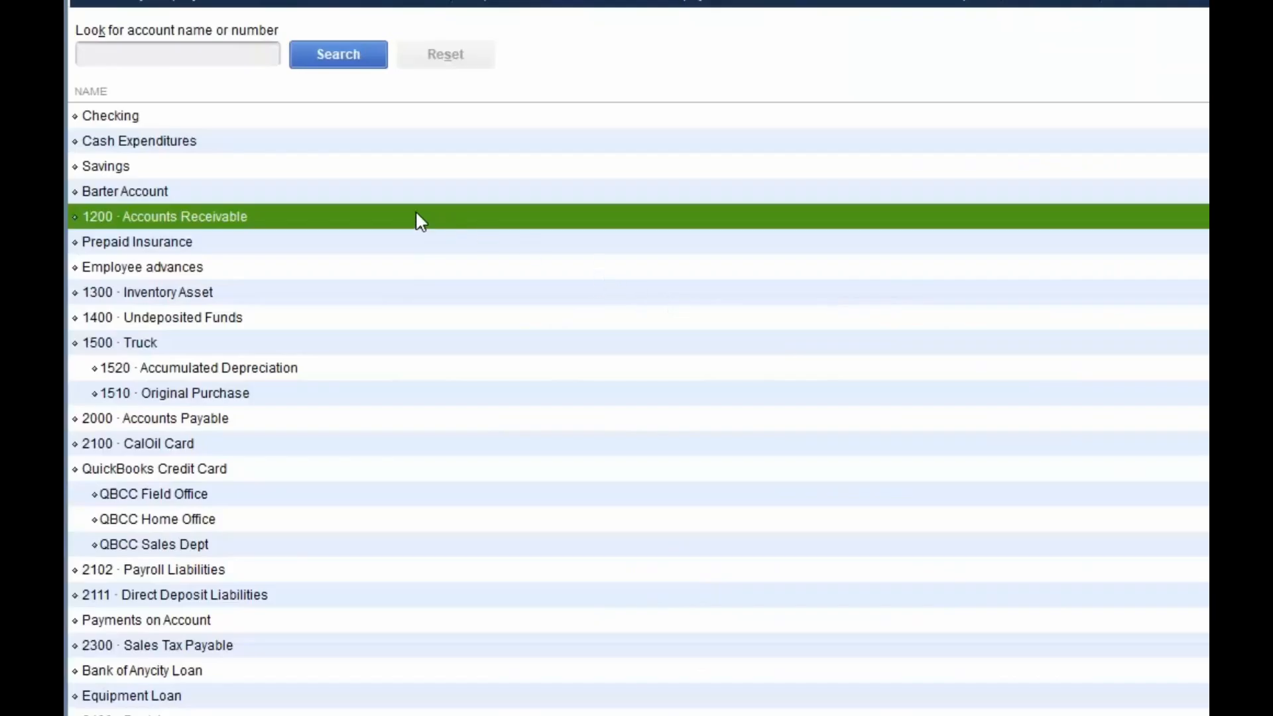
double_click(420, 220)
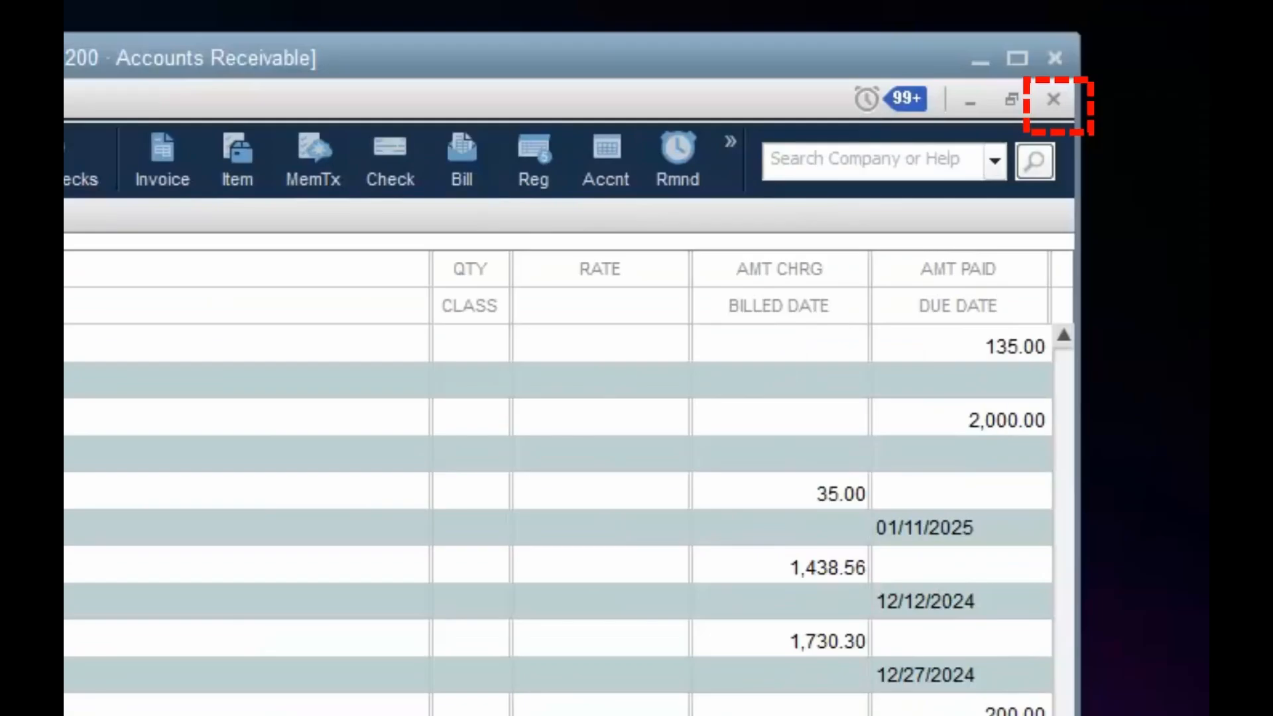
key(Escape)
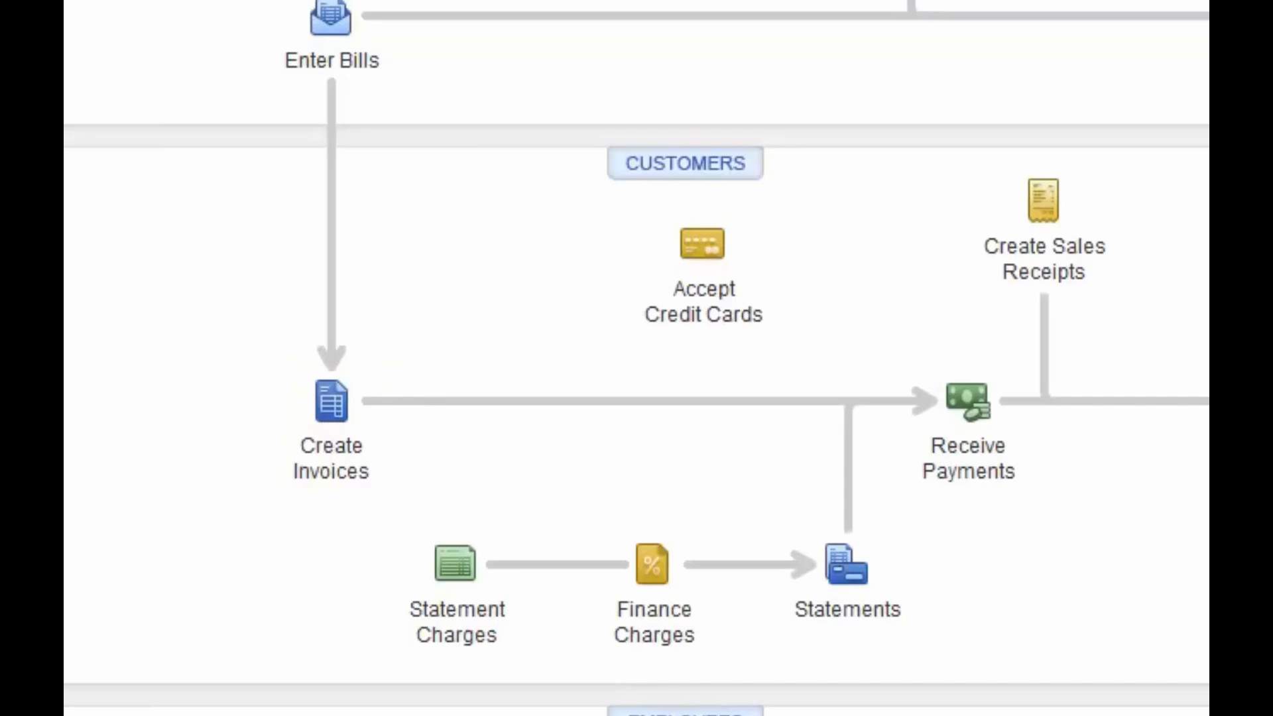
Step: Start a new invoice for the customer listed directly below Ecker Design
click(338, 417)
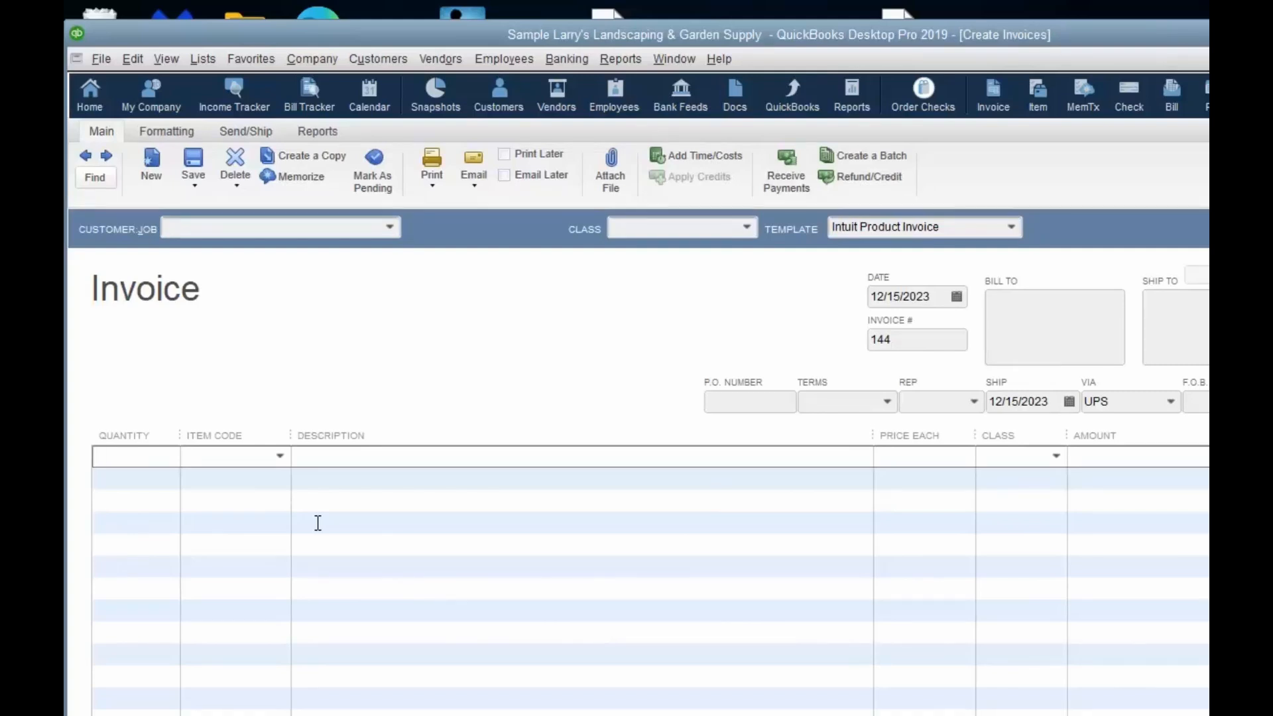
click(392, 227)
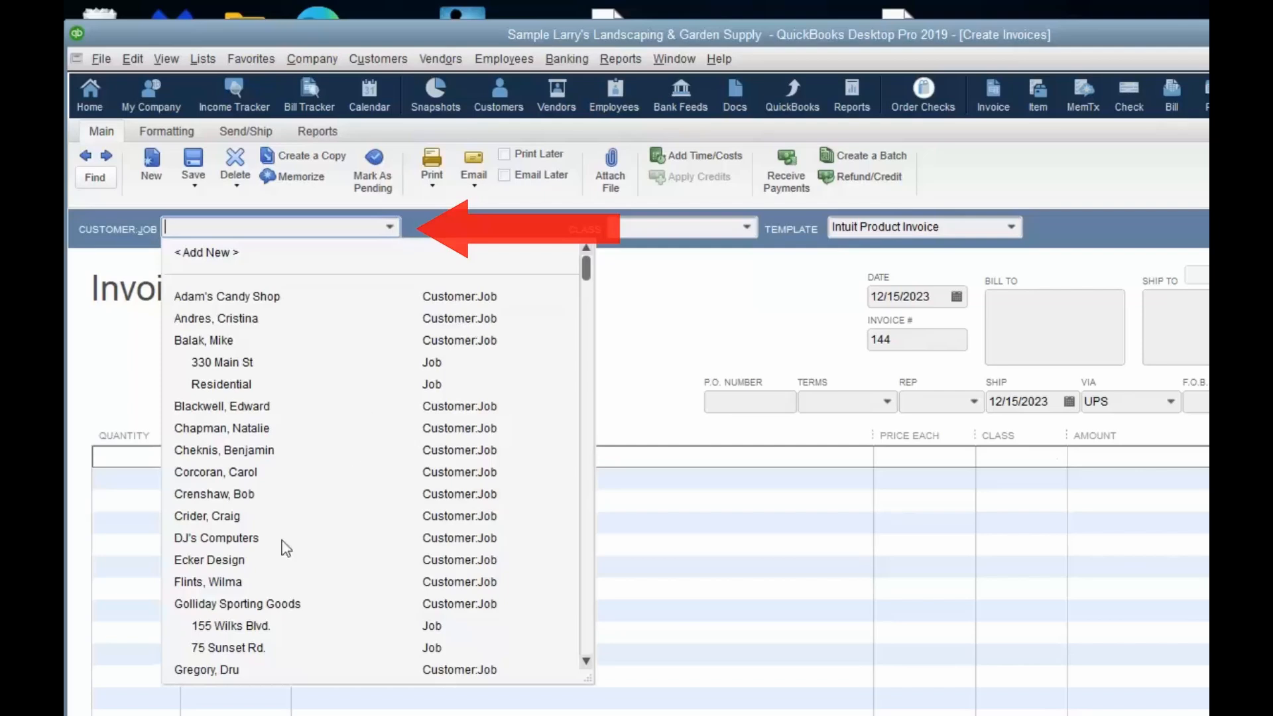
click(229, 583)
click(227, 584)
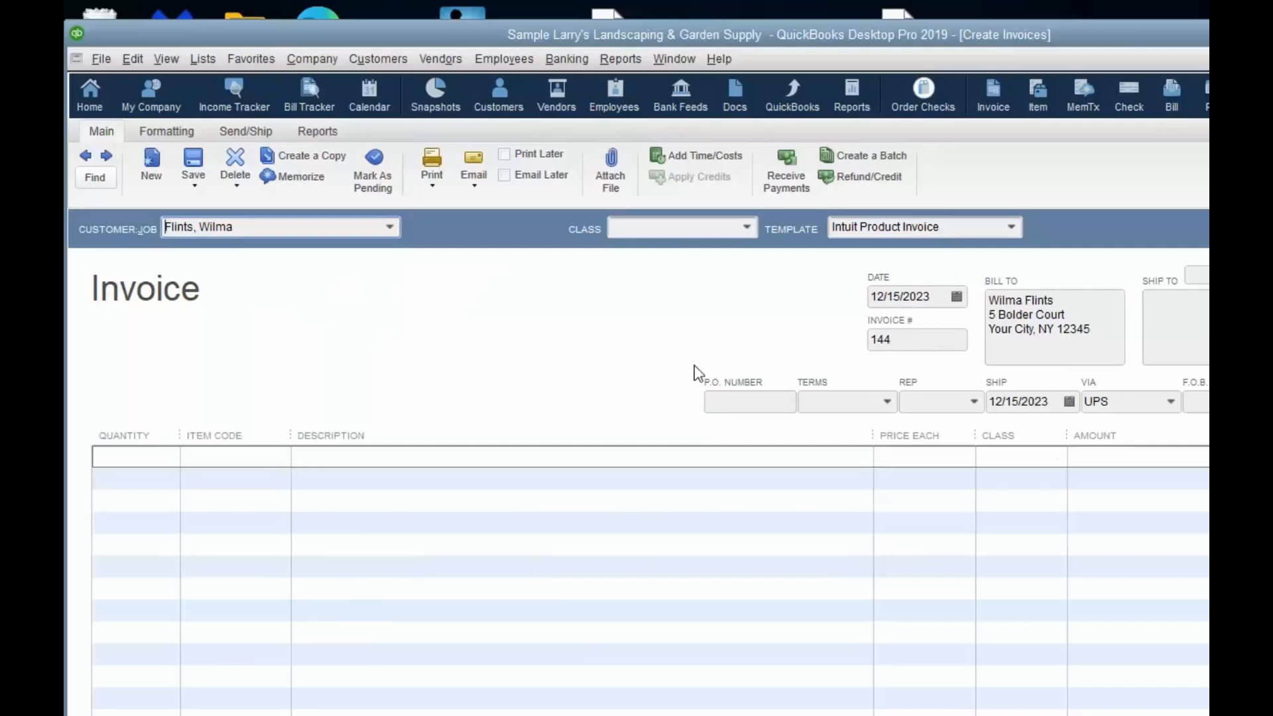
Step: Fill the first invoice line with quantity 1 and the Design service item
click(158, 456)
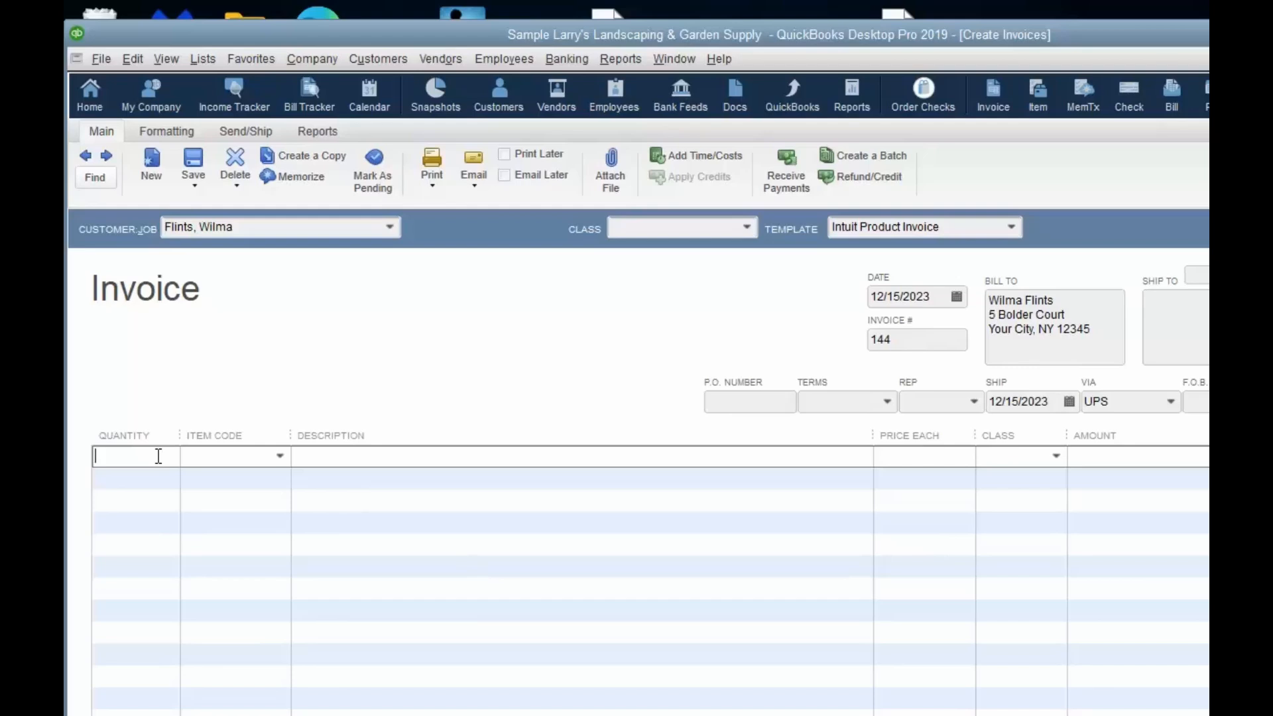
text(1)
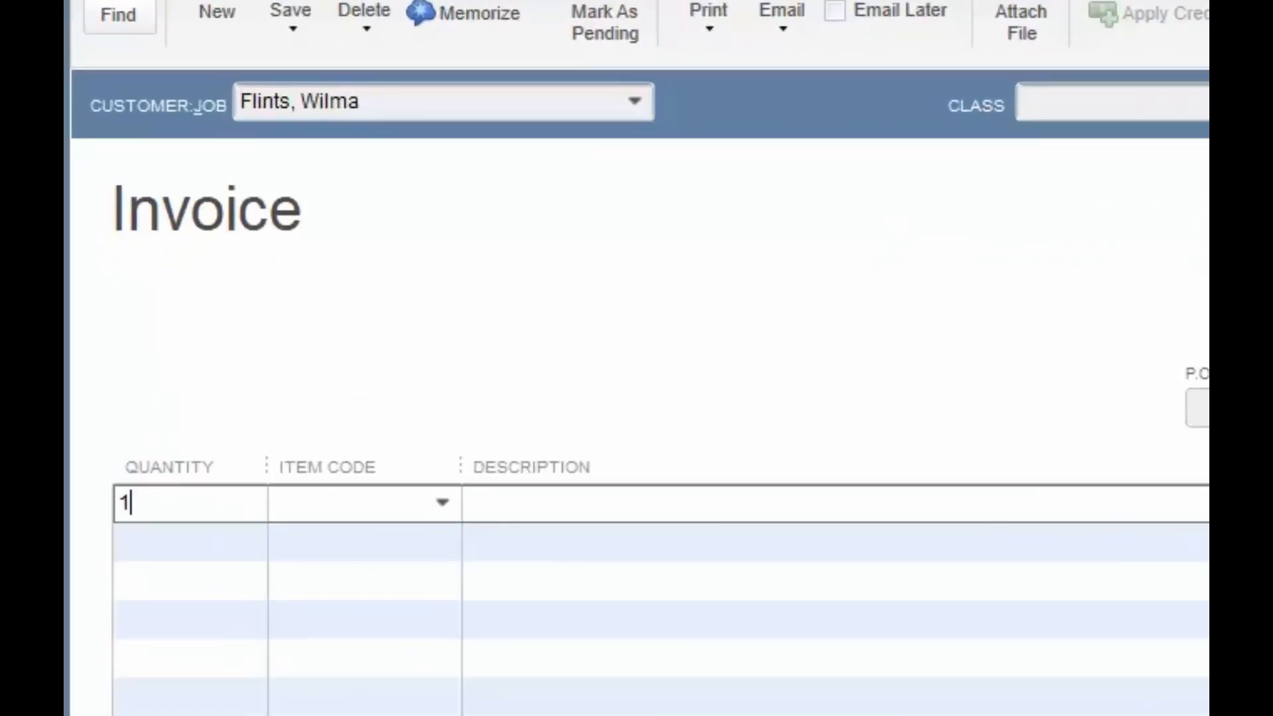
click(443, 504)
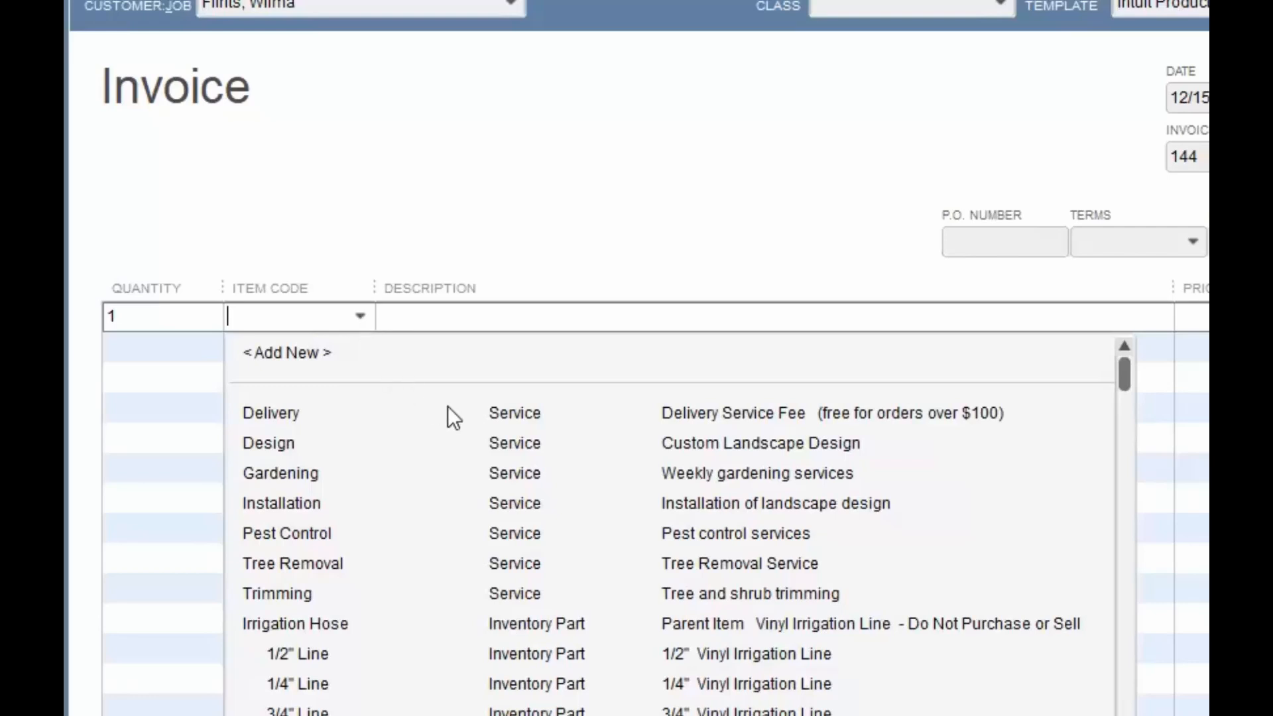
click(488, 443)
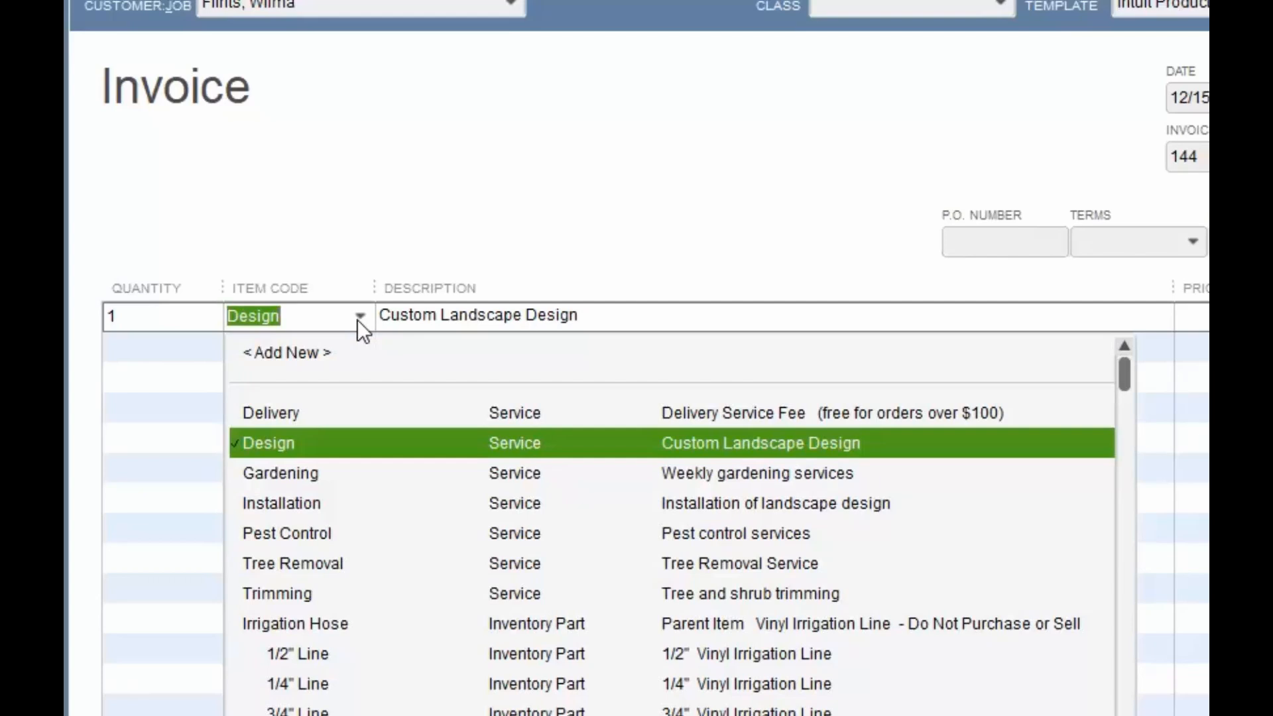
click(485, 326)
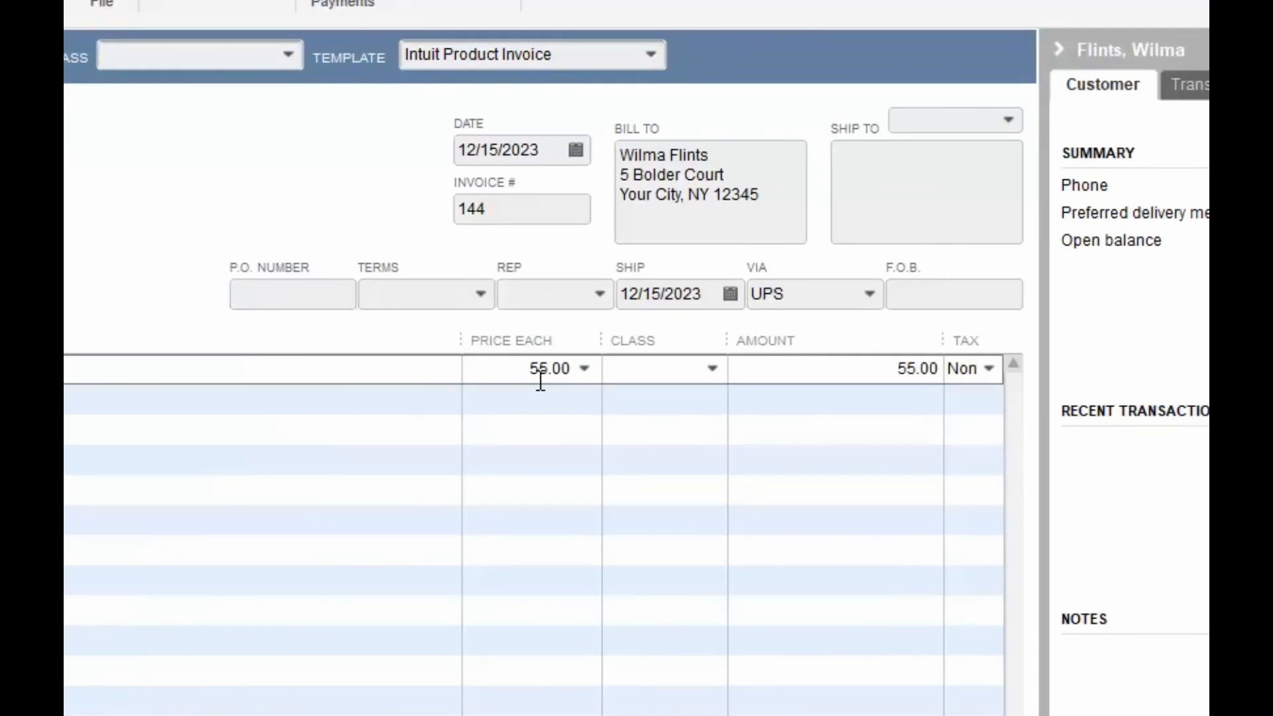
Step: Check the line's tax code options, keep Non-Taxable Sales, and save and close the invoice
click(993, 375)
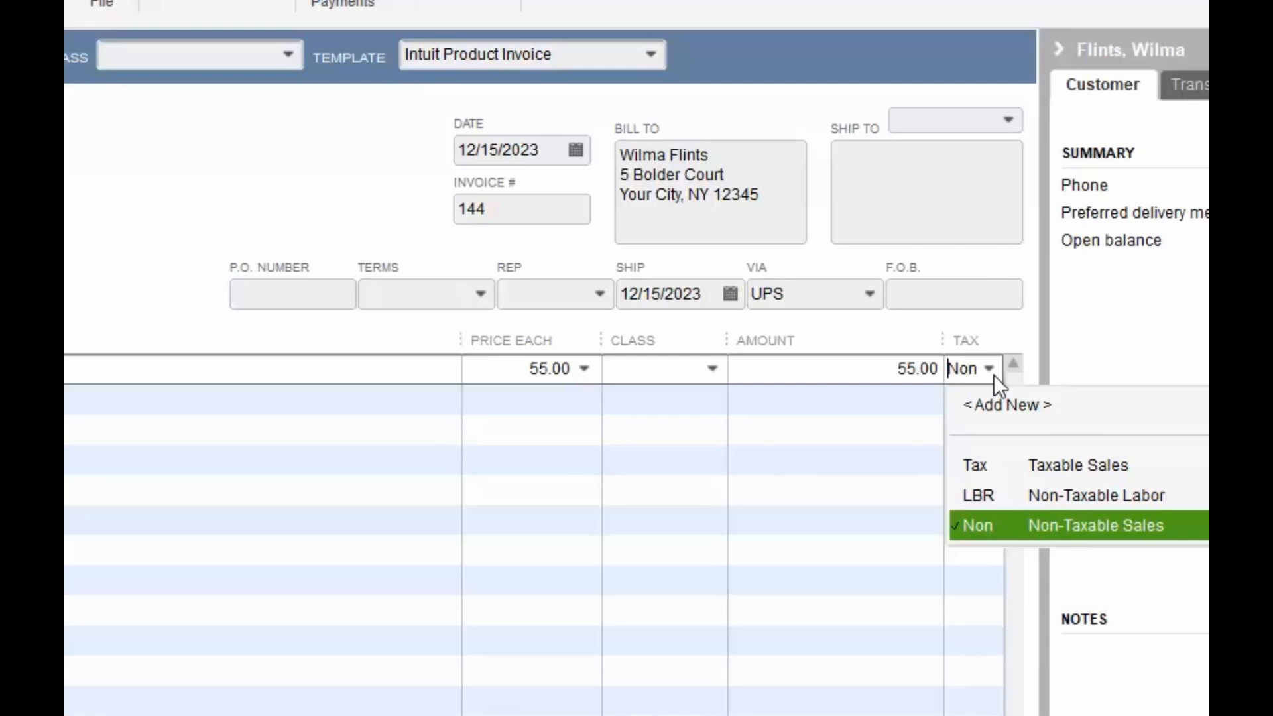
click(897, 441)
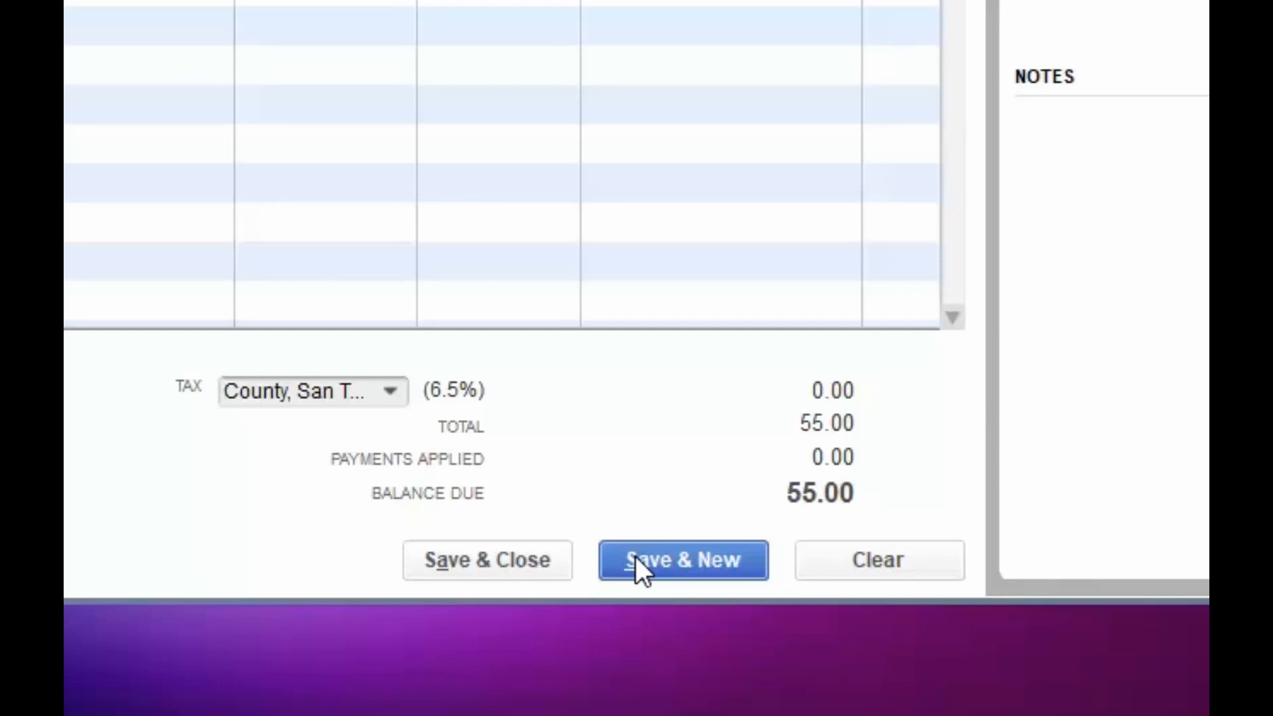
click(516, 560)
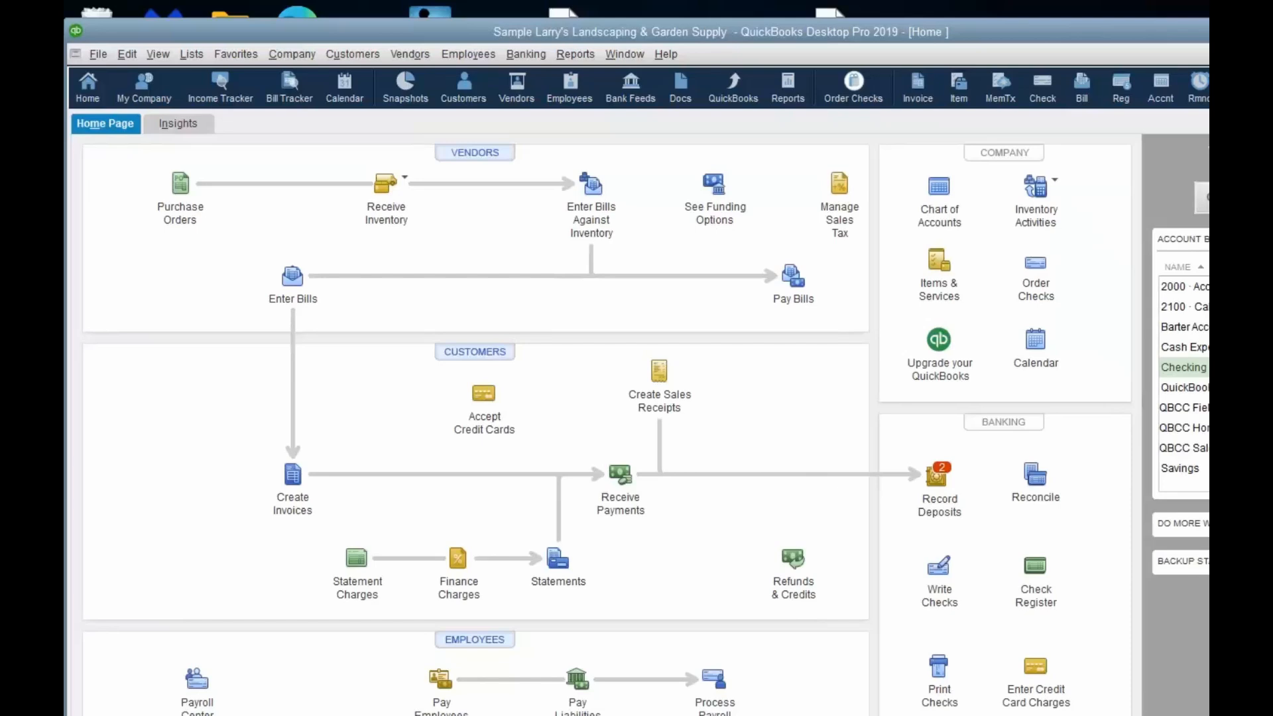
Step: Examine the newly saved invoice in the register of the 1200 Accounts Receivable account from the Chart of Accounts
click(940, 191)
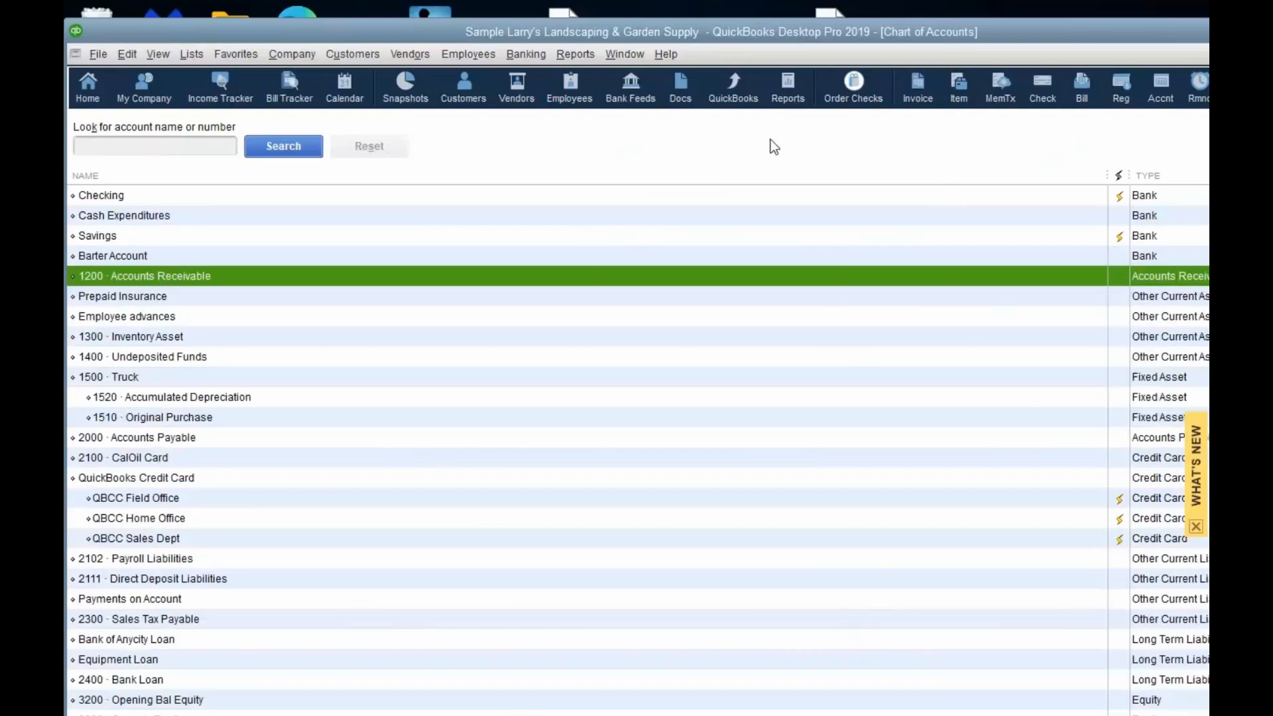
click(87, 86)
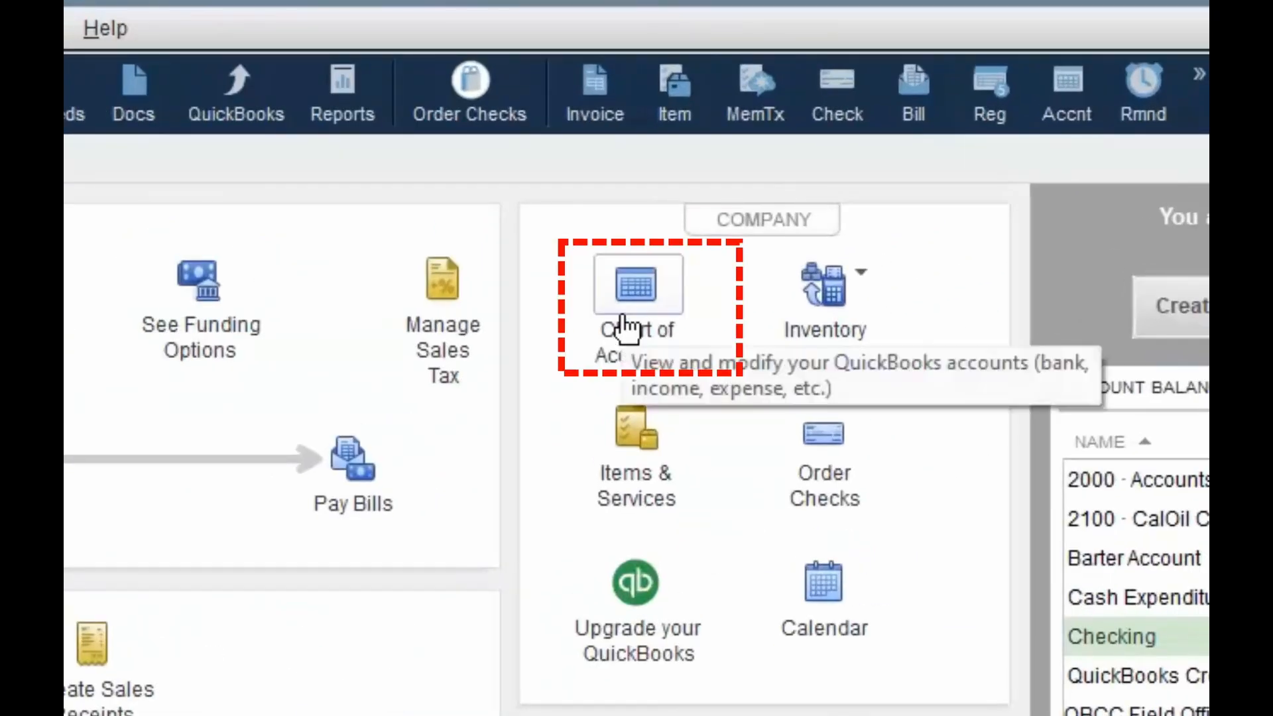
click(623, 327)
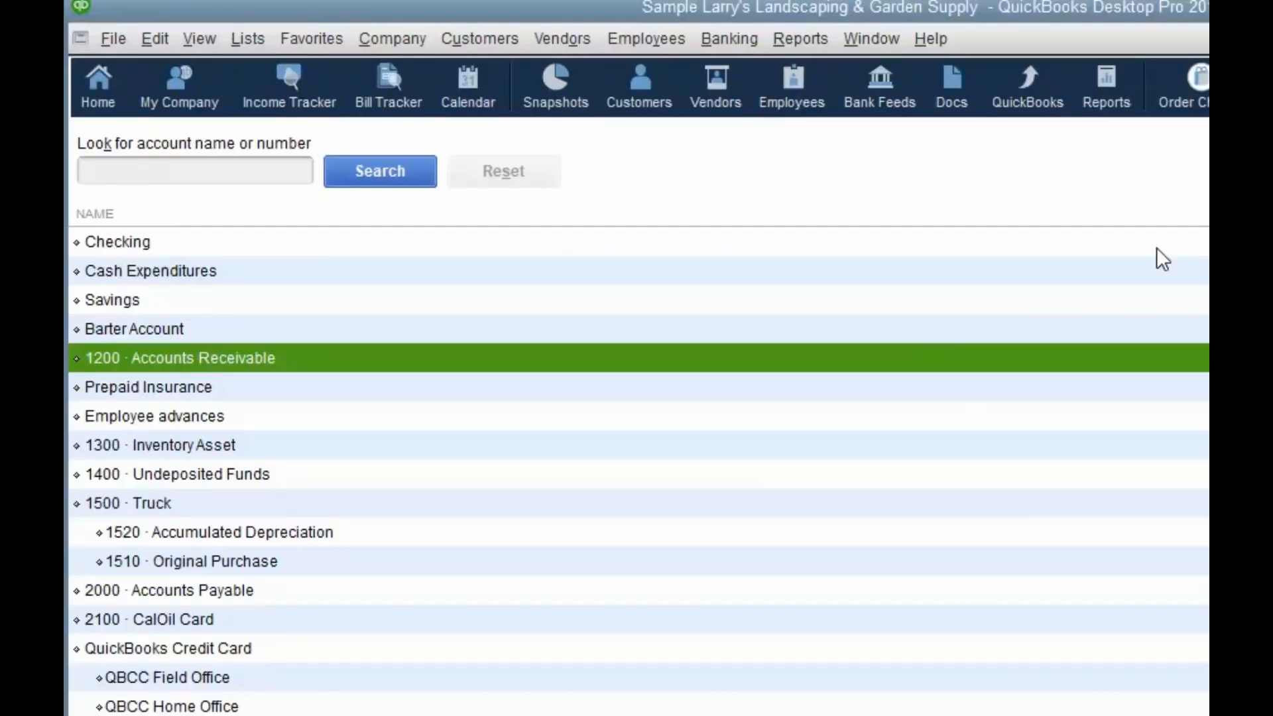
double_click(276, 358)
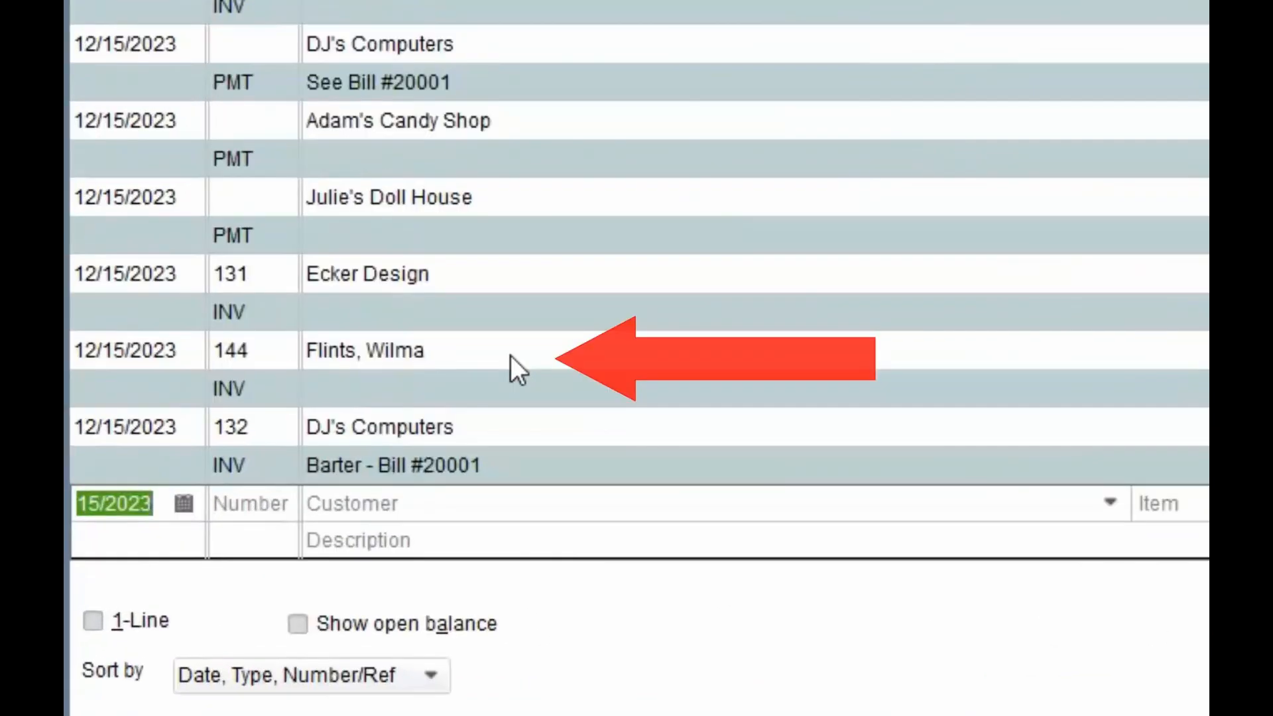
click(326, 460)
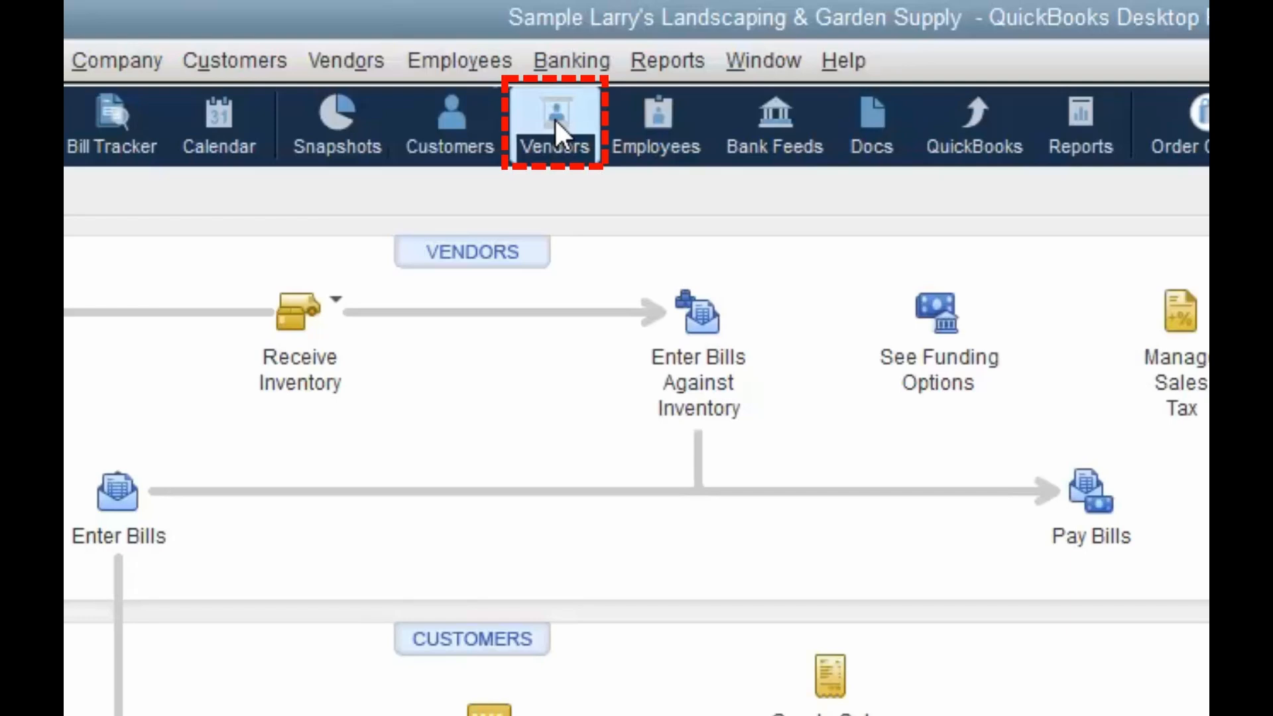
Step: View the active vendors in the Vendor Center and check the options for adding new vendors
click(554, 118)
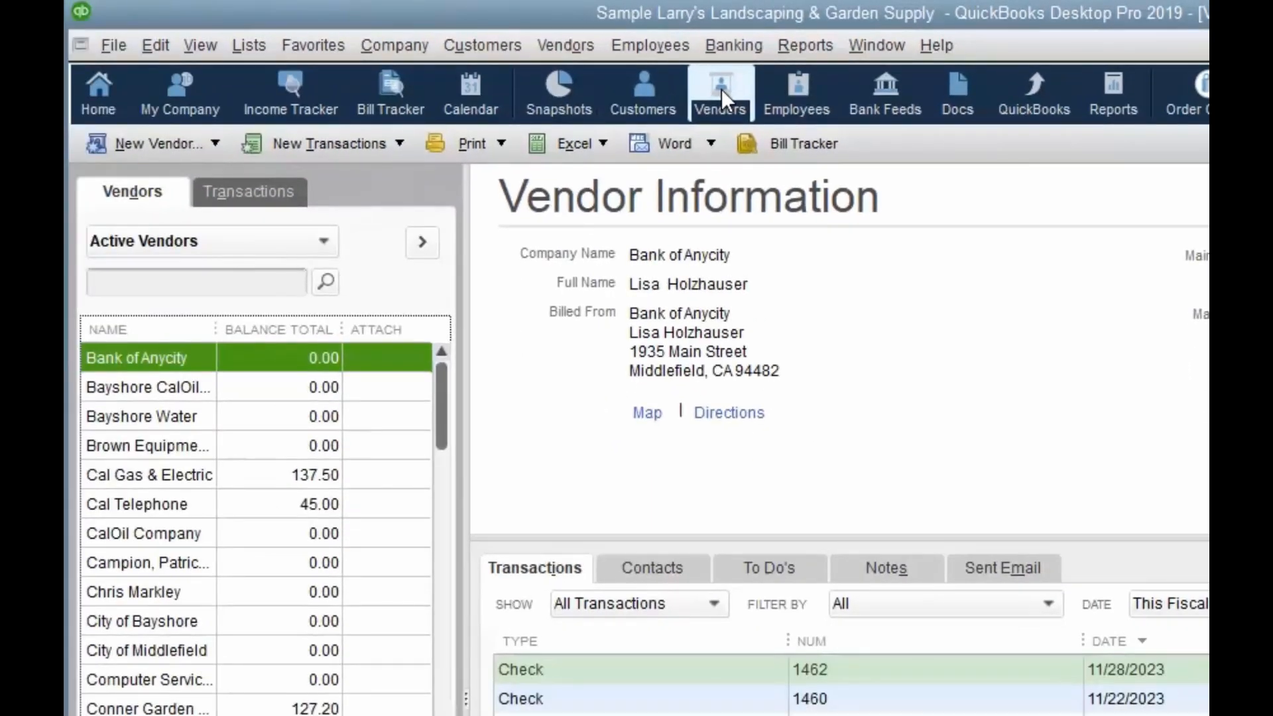
click(180, 143)
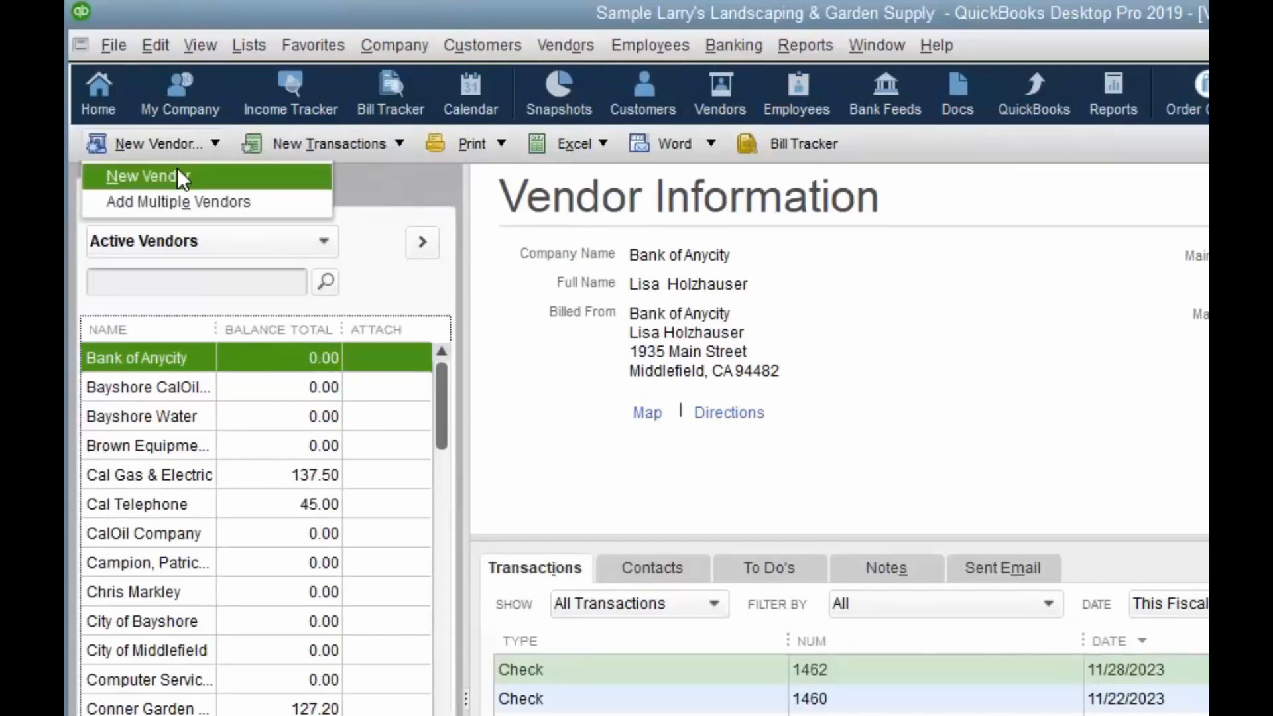
scroll(318, 476, down, 1)
scroll(318, 475, up, 1)
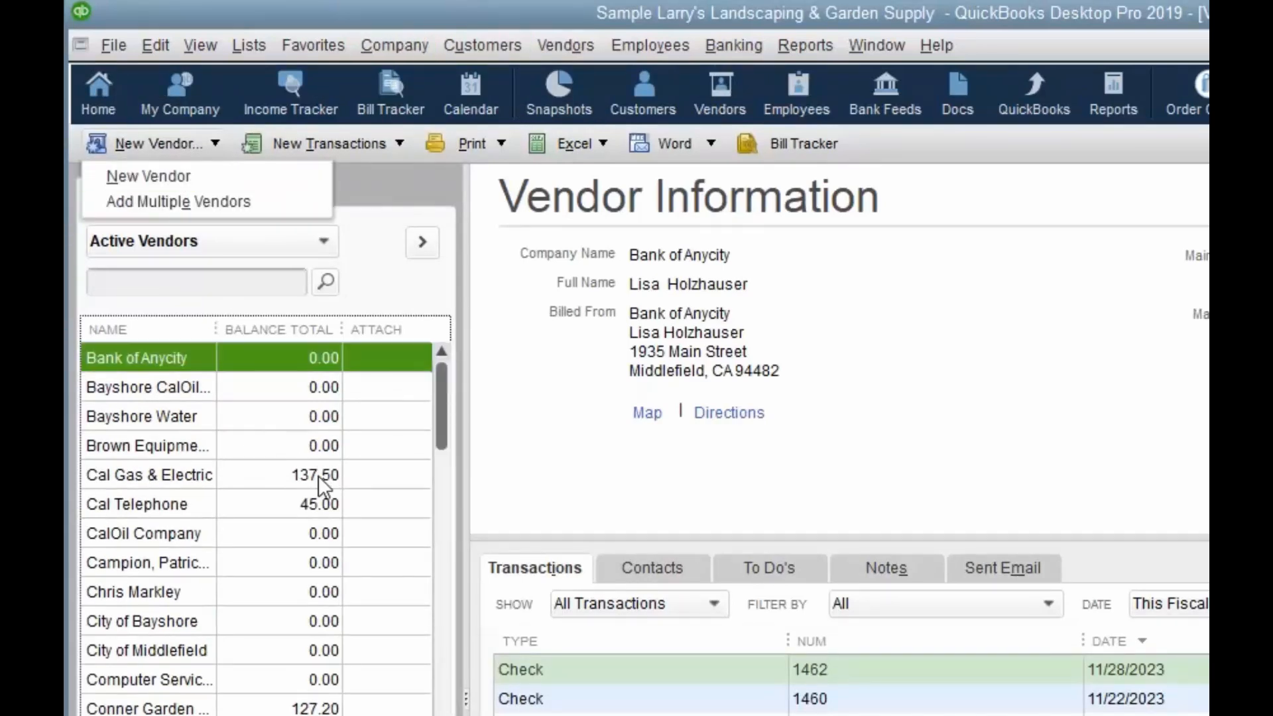
Step: Review the address information and payment settings in the Cal Gas & Electric vendor record, and close it
click(176, 476)
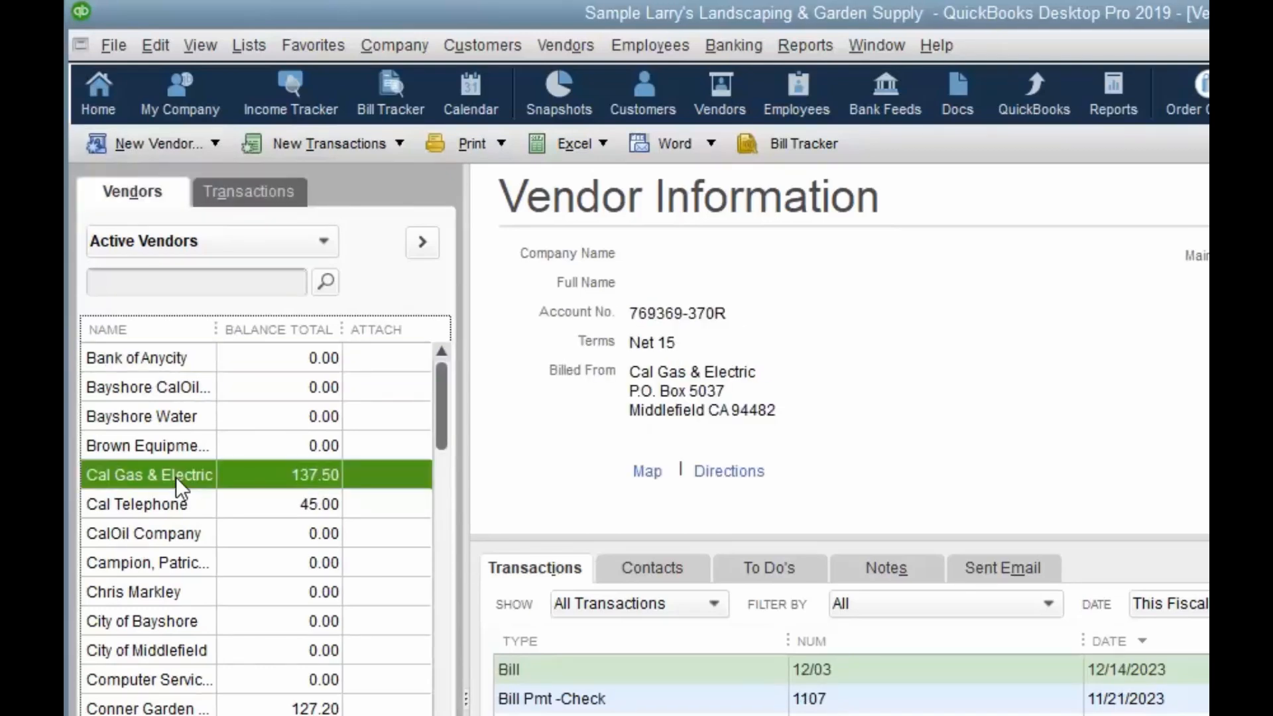
double_click(176, 476)
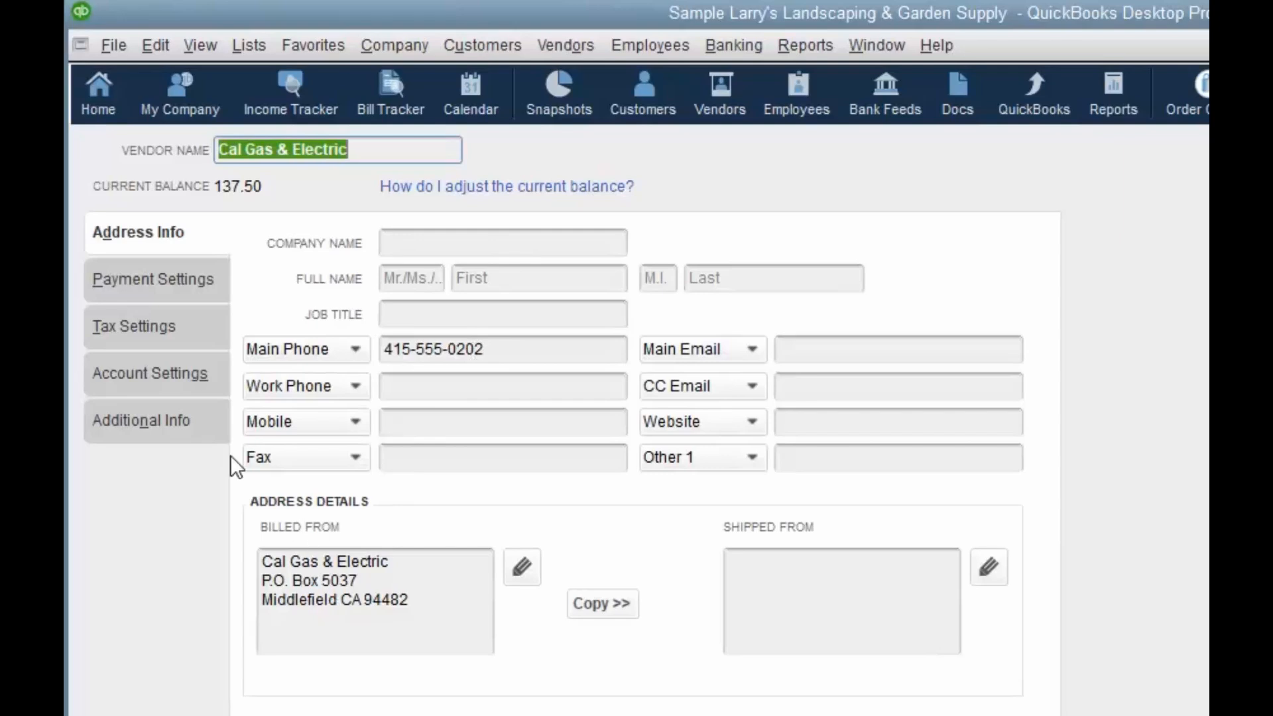
click(198, 288)
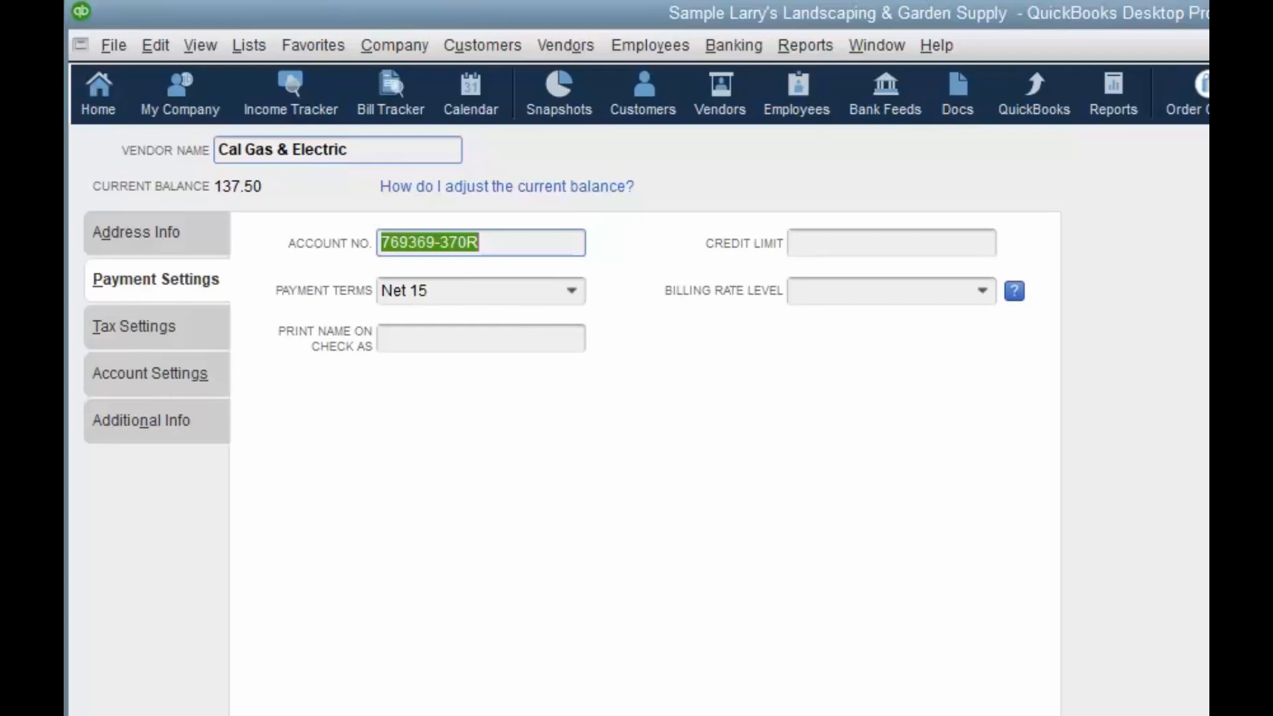
key(Return)
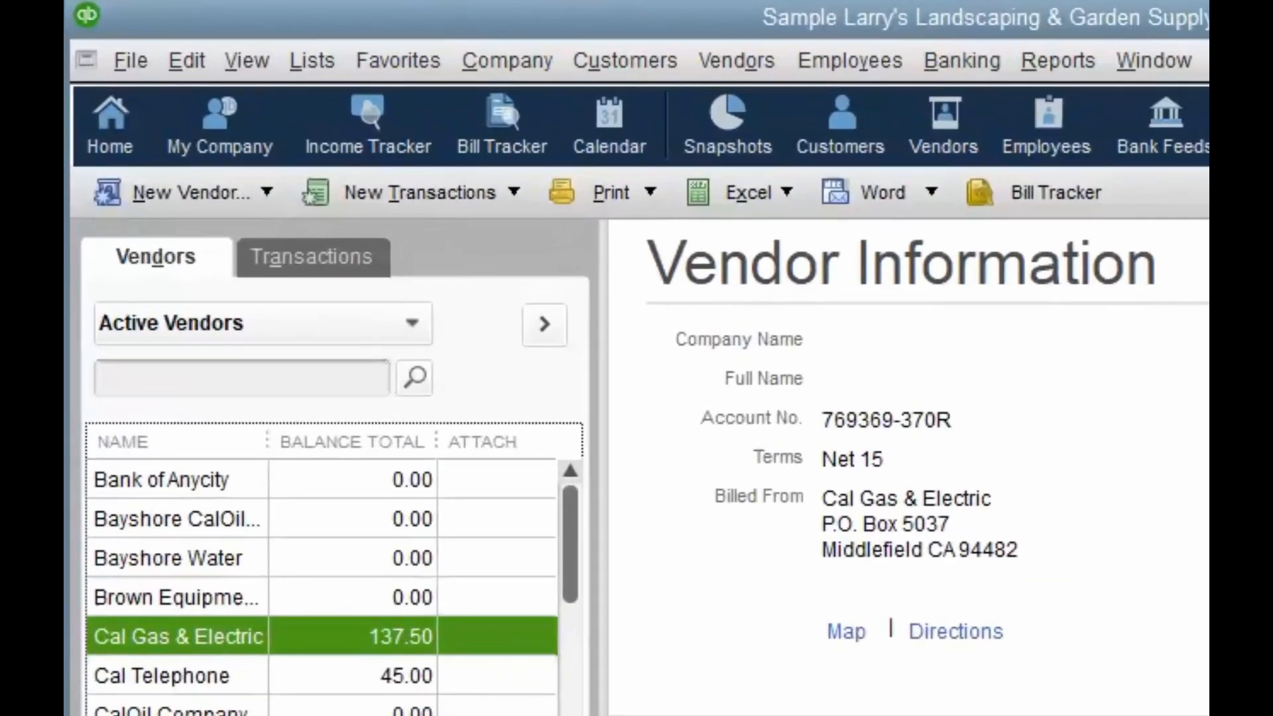
Step: Start a new bill from the Home page for the vendor Cal Gas & Electric
click(101, 136)
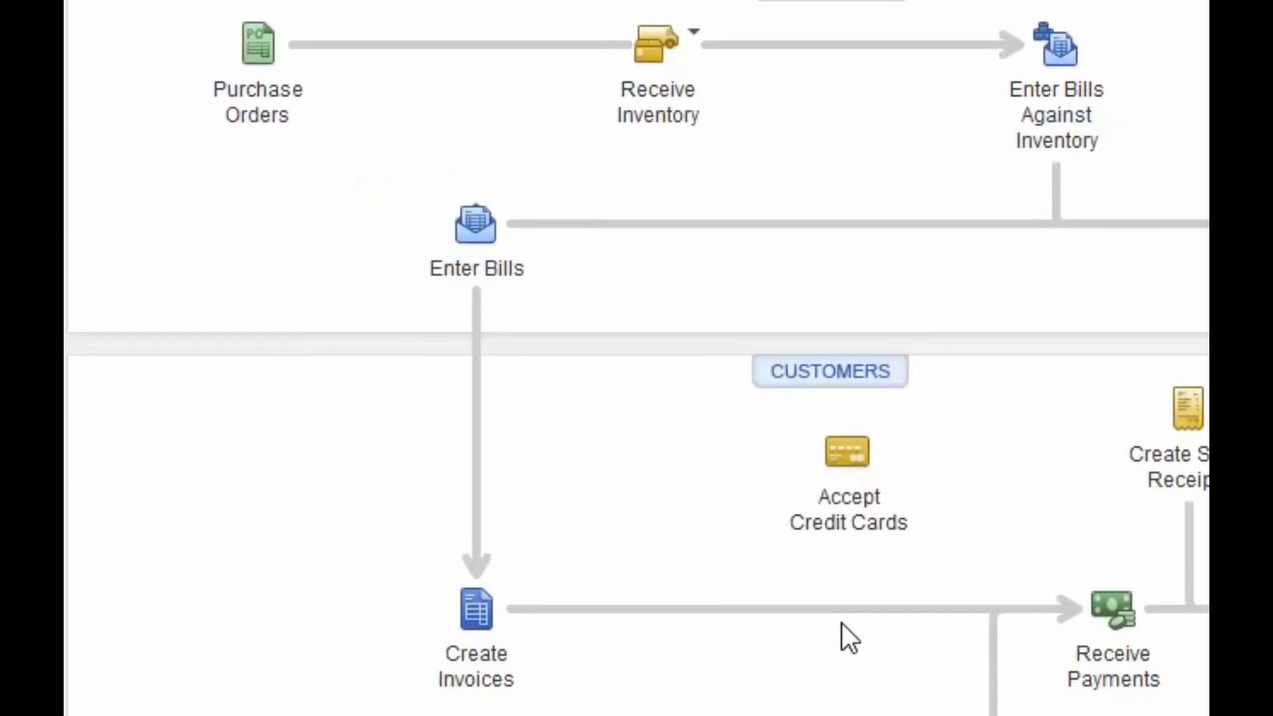
click(485, 232)
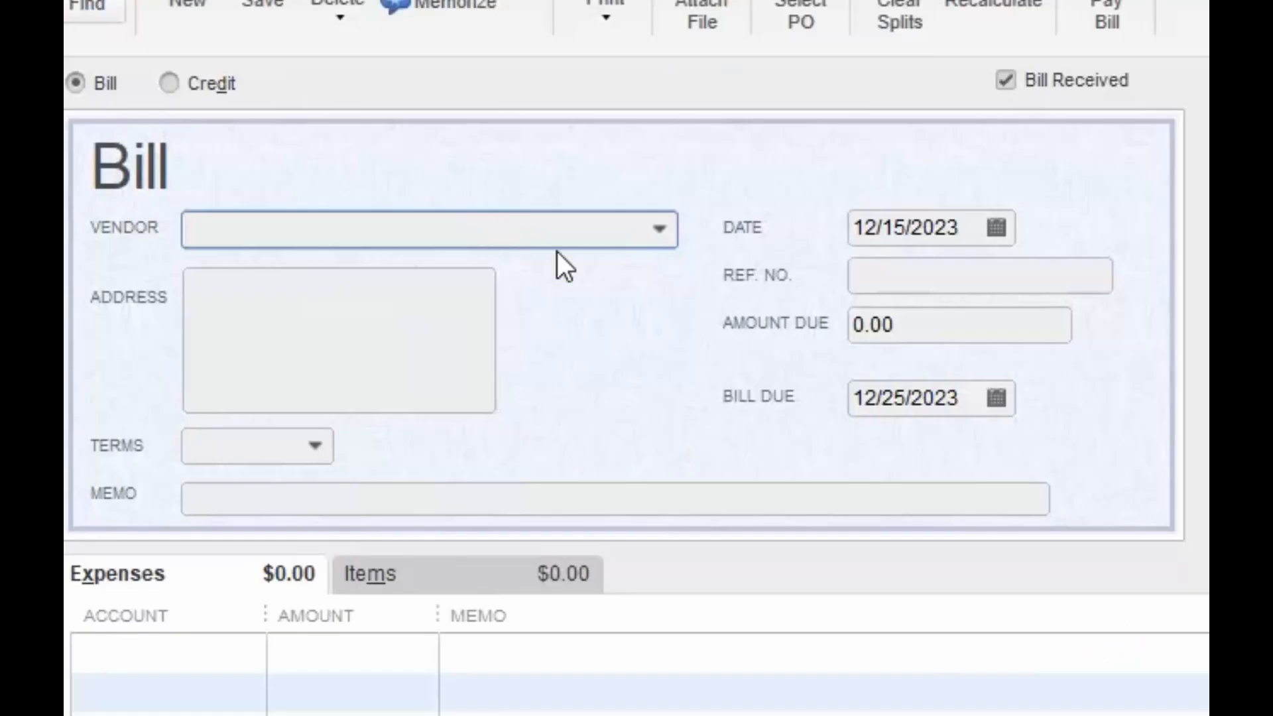
click(661, 231)
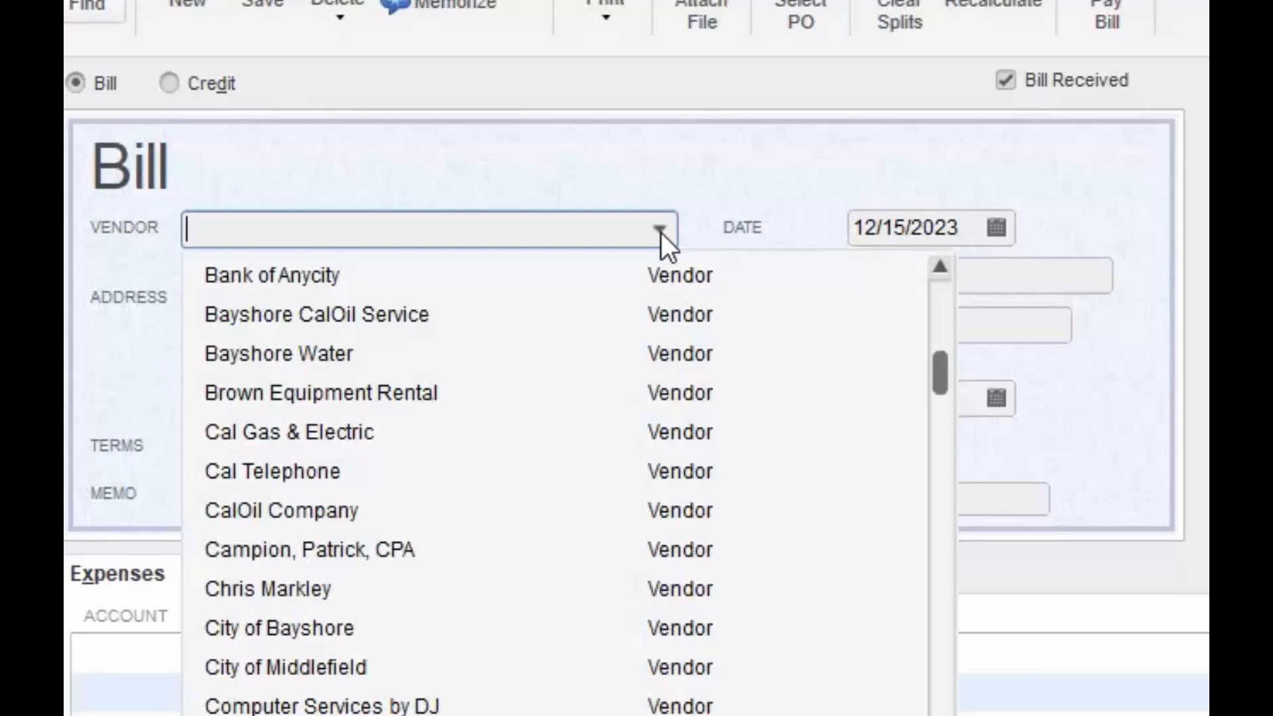
click(395, 436)
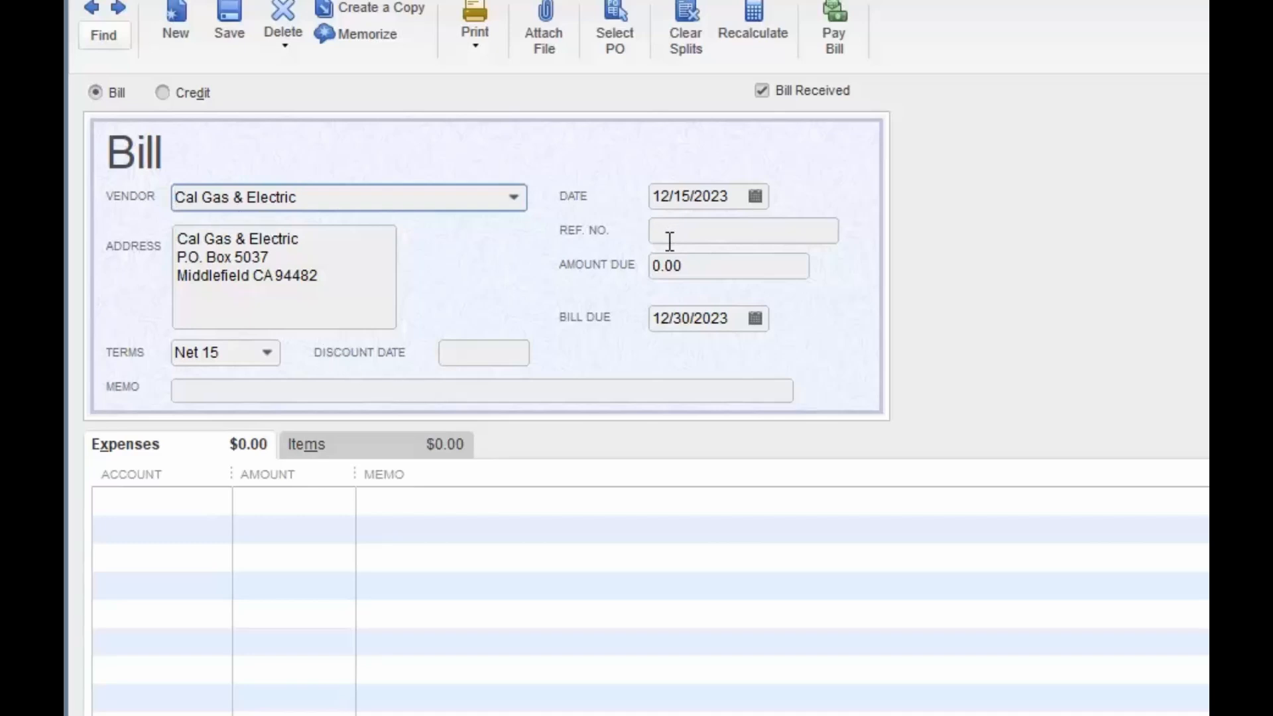
Step: Set the bill's amount due to 50.00, leaving the reference number blank, and dismiss the warning about the account
click(709, 235)
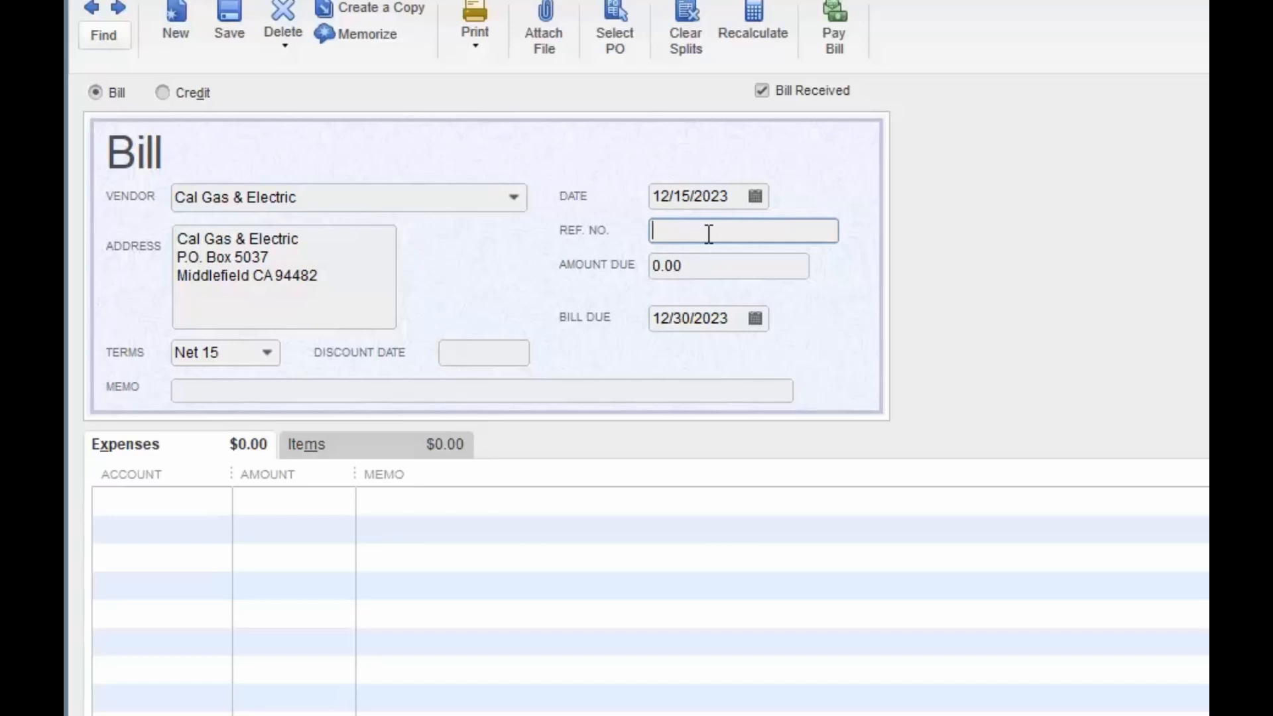
click(714, 260)
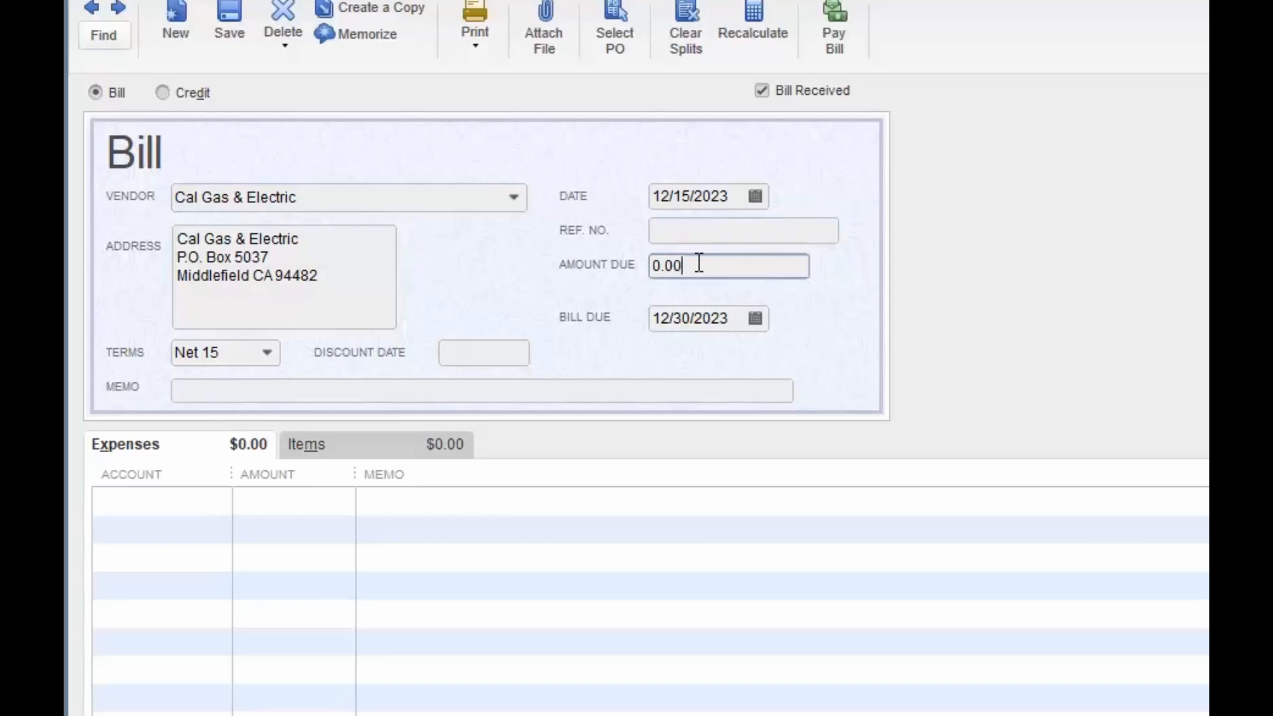
text(50.00)
key(Tab)
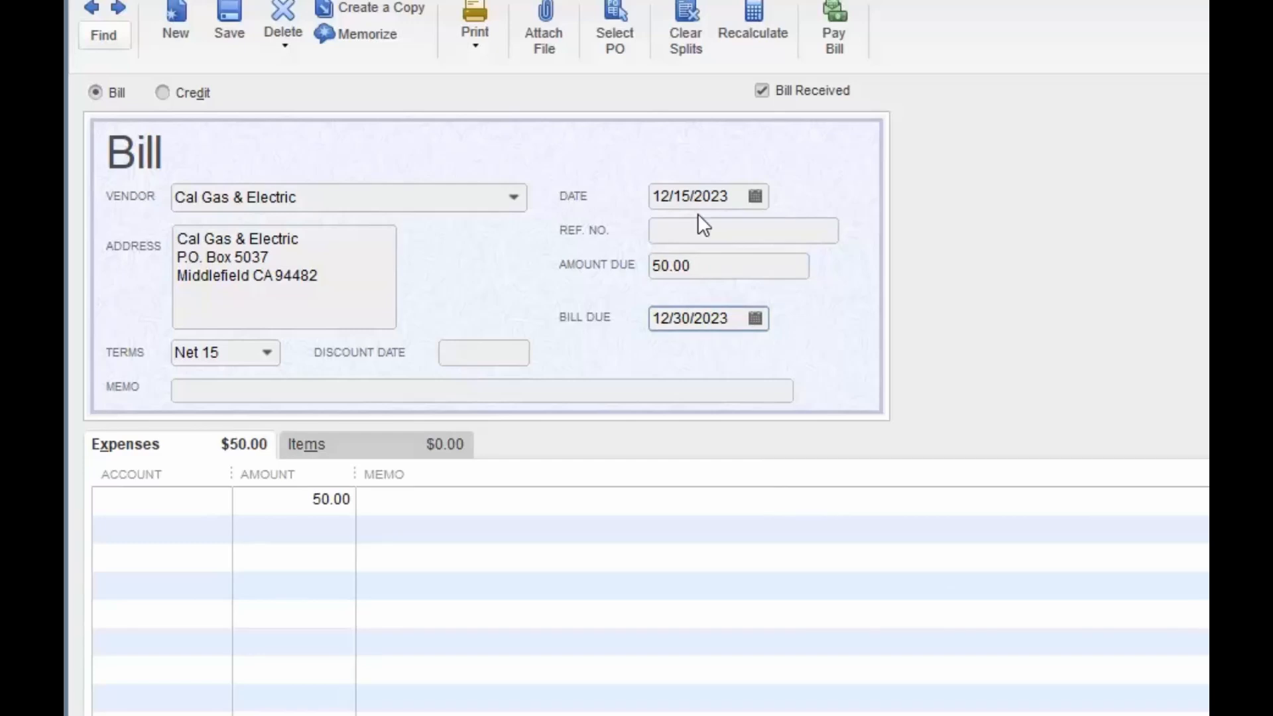
key(Tab)
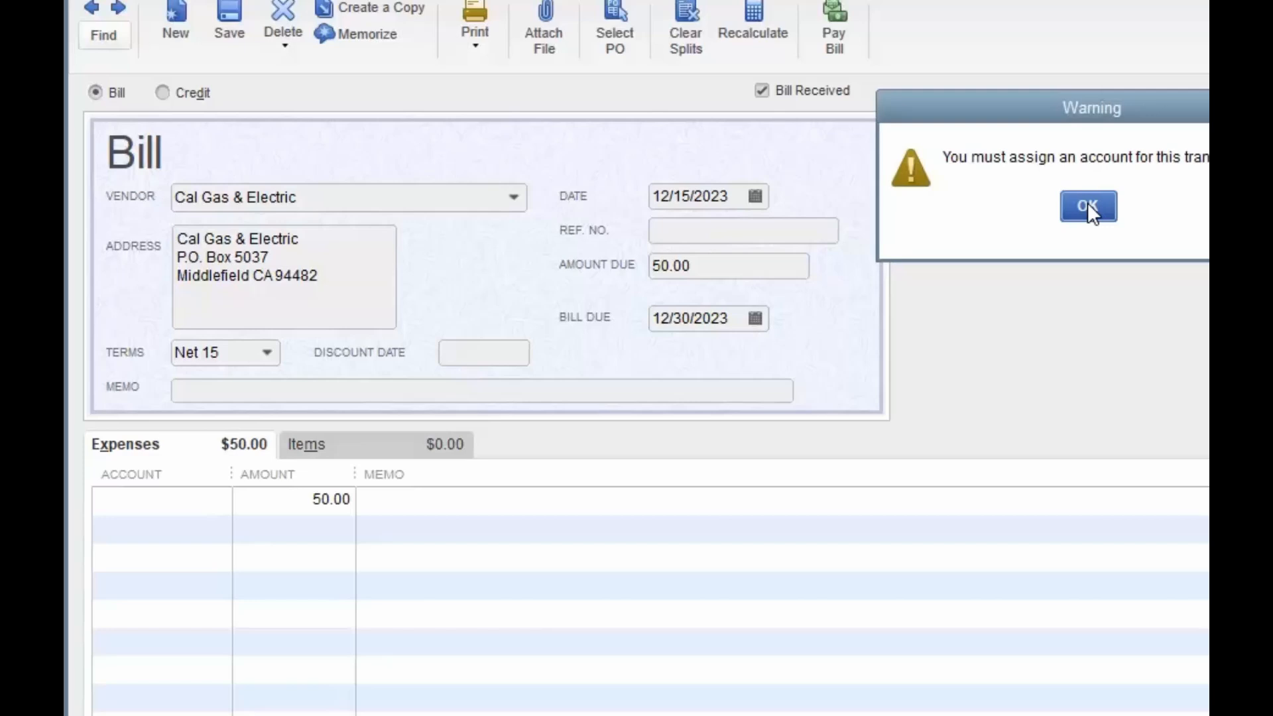
click(1088, 205)
Step: Assign the 7751 Gas and Electric expense account to the bill's first expense line, and save and close the bill
click(182, 503)
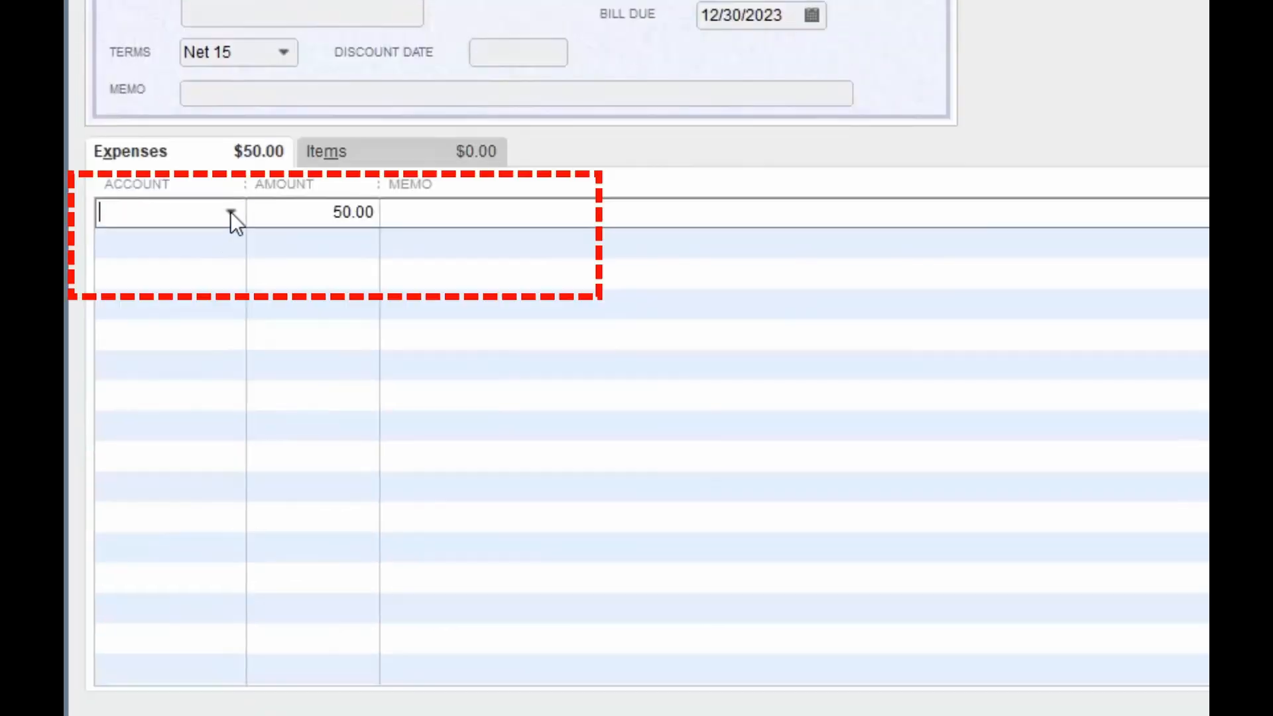
click(219, 500)
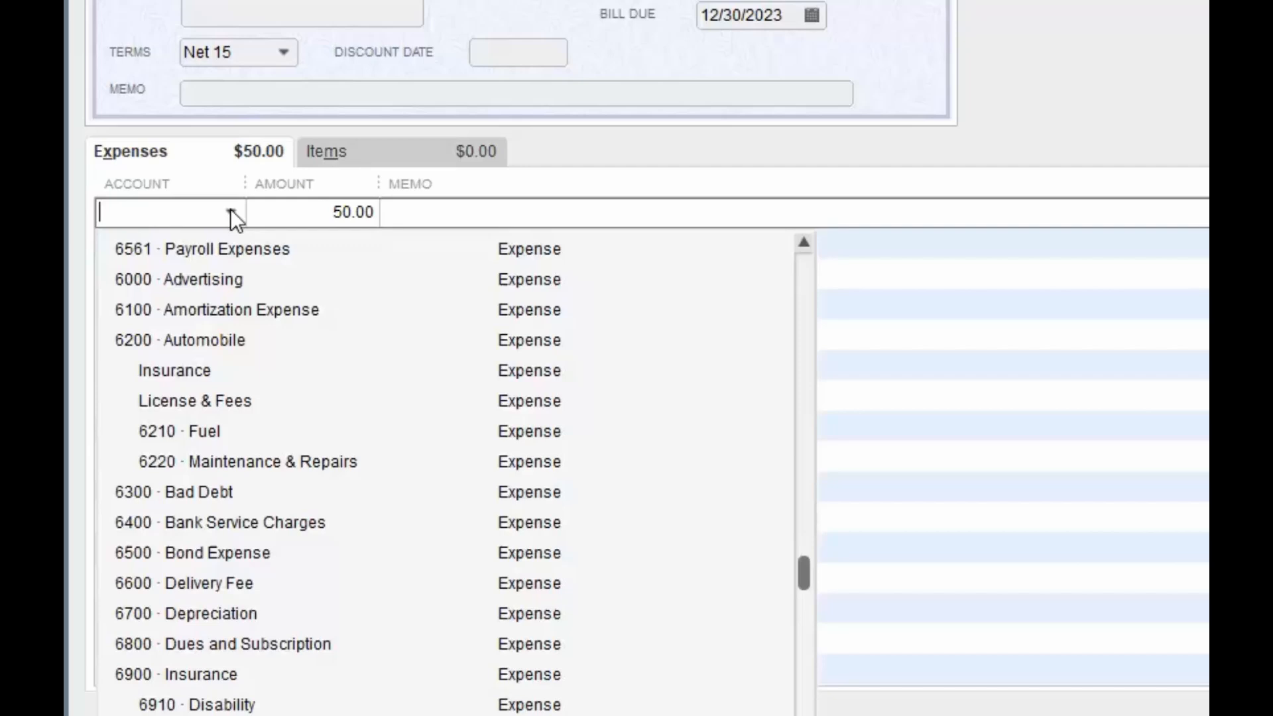
scroll(544, 408, down, 12)
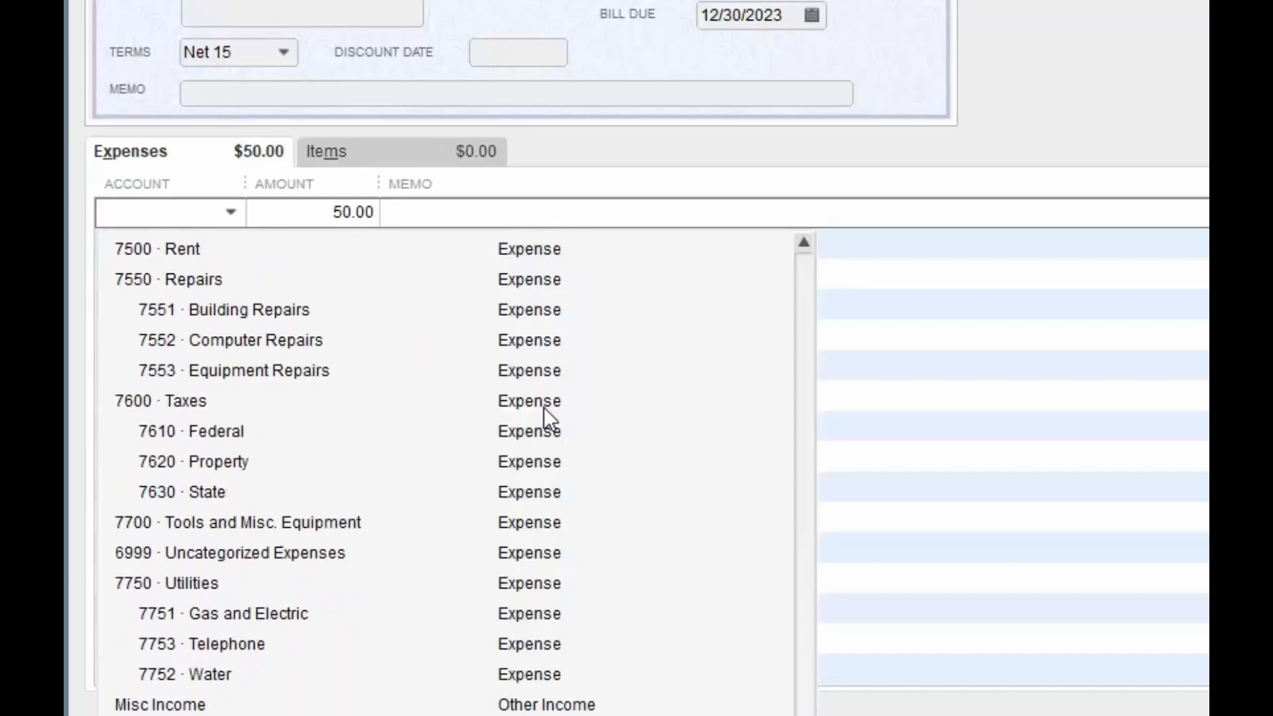
click(263, 615)
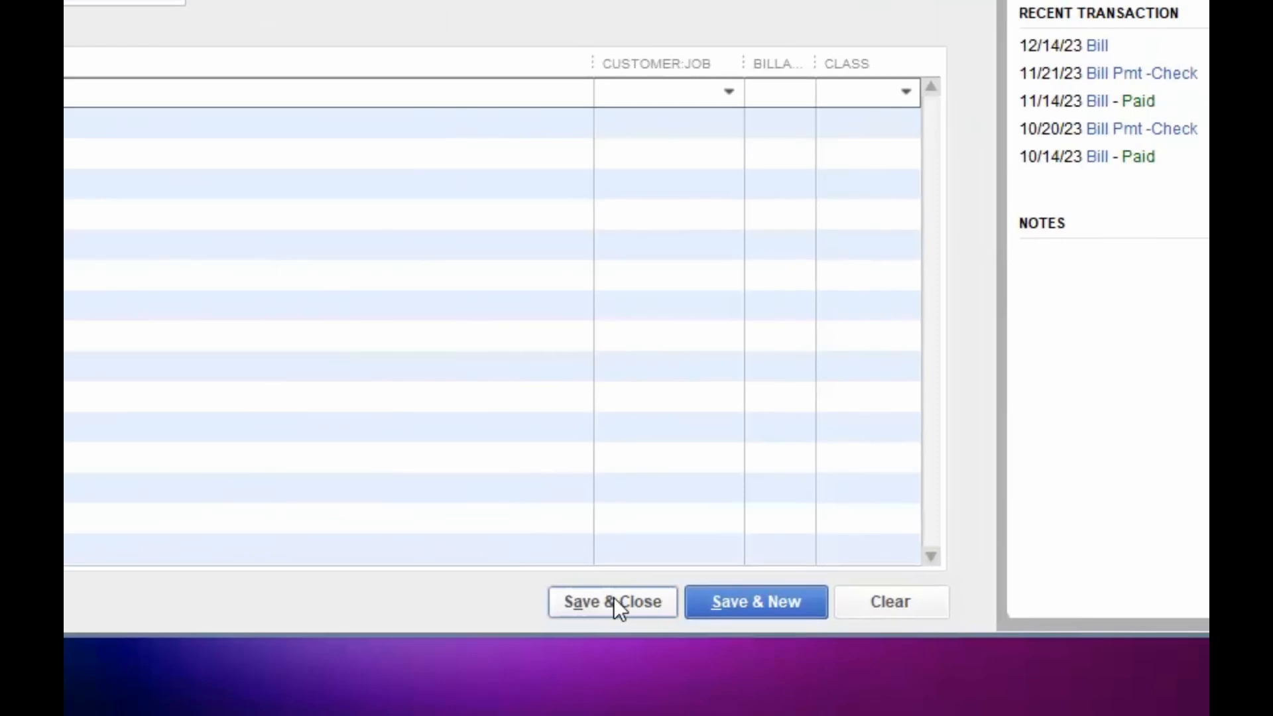
click(614, 600)
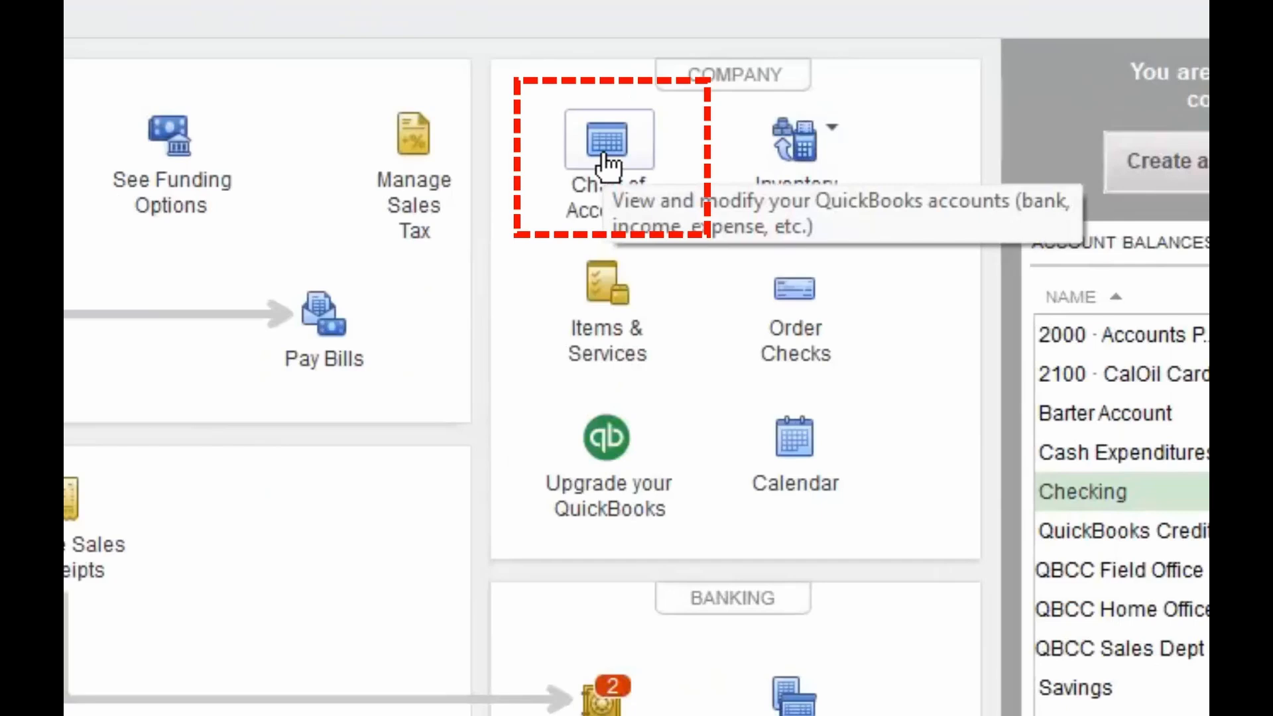
Step: Examine the new bill in the 2000 Accounts Payable register from the Chart of Accounts, and close only the register
click(605, 162)
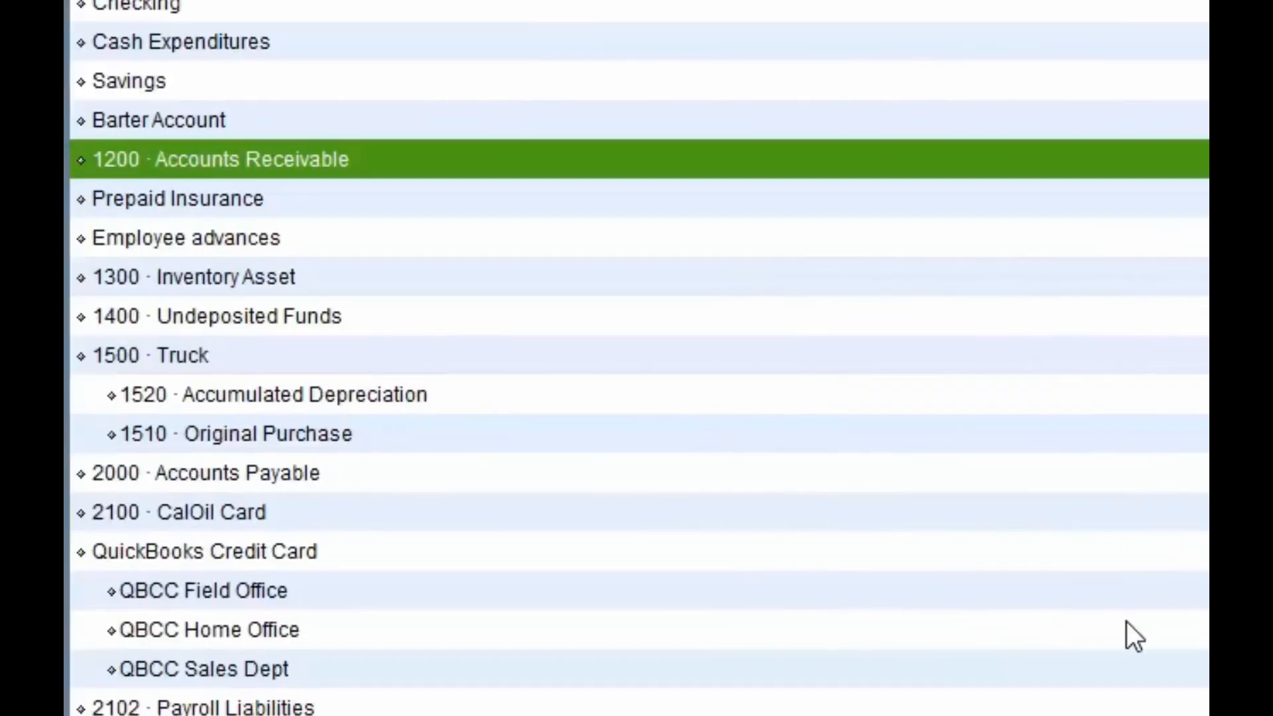
click(271, 475)
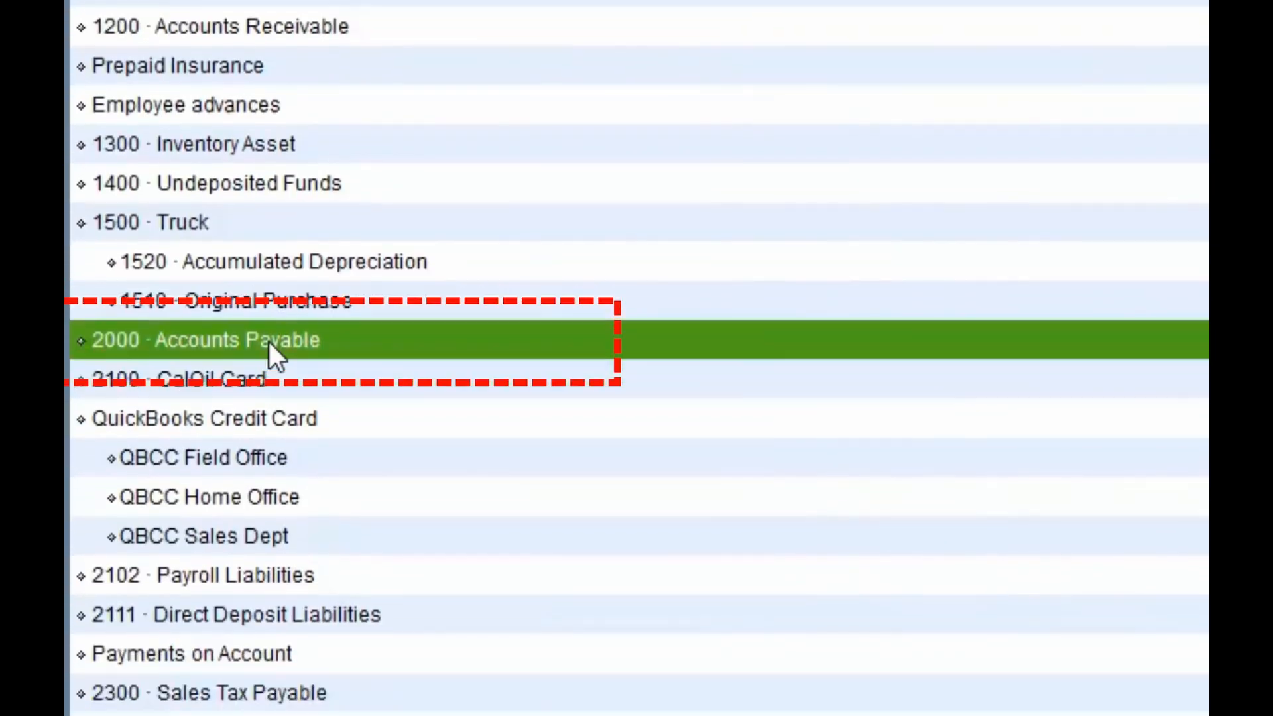
double_click(269, 341)
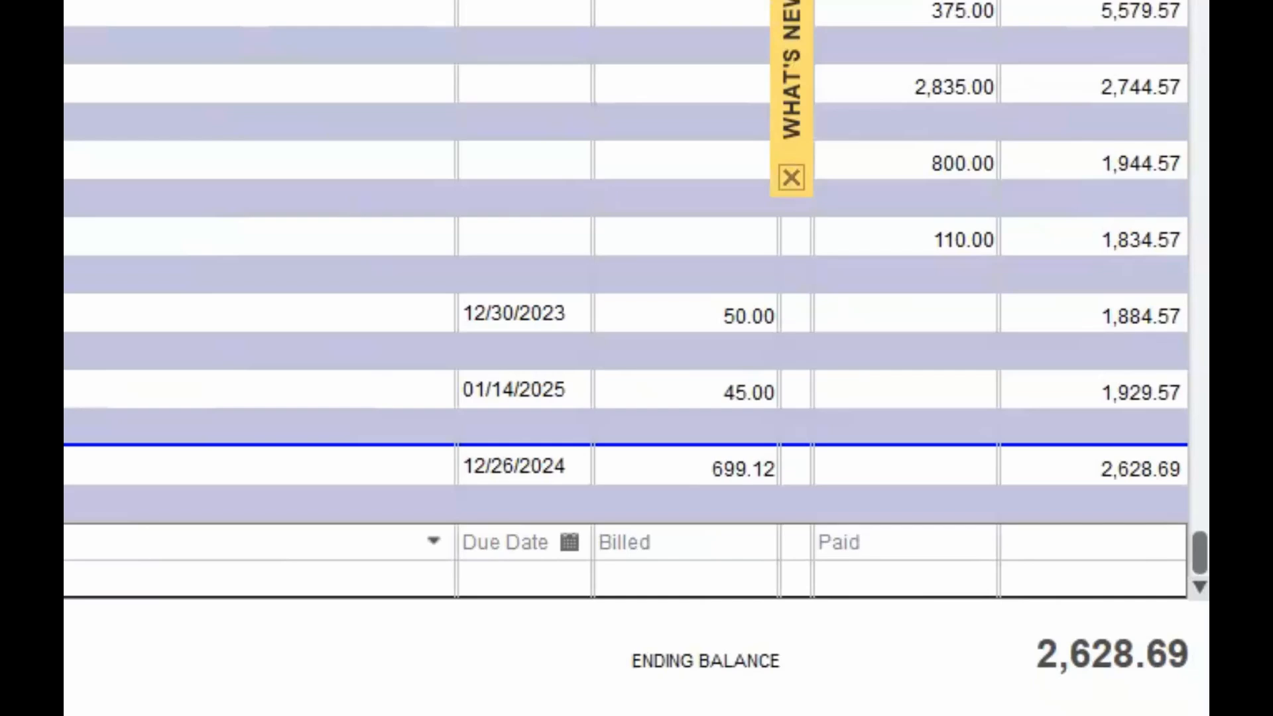
click(514, 313)
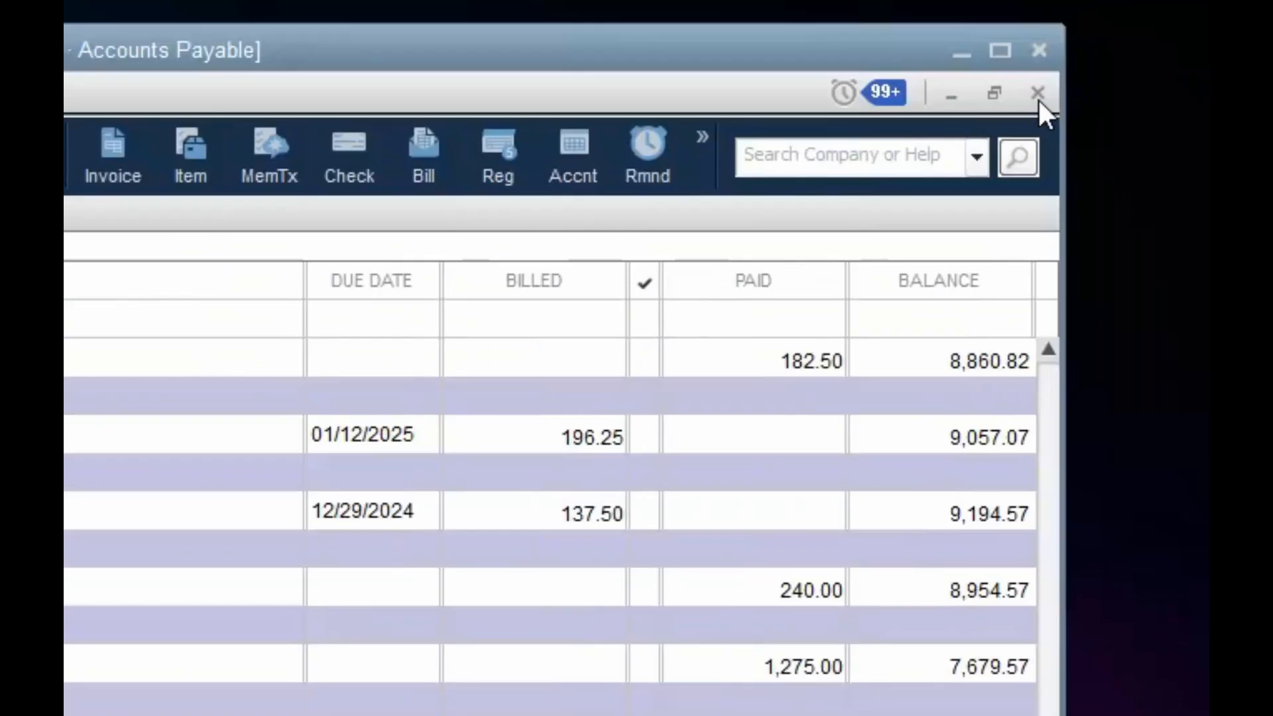
click(1038, 96)
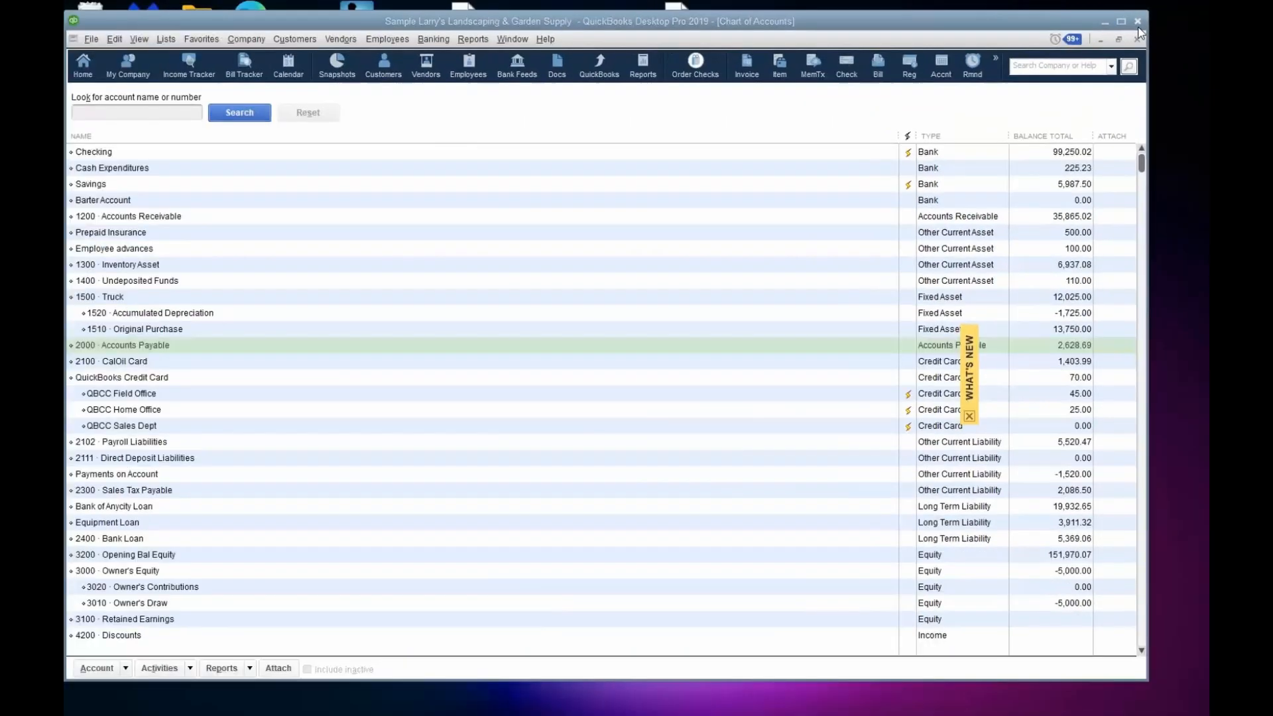
click(1039, 50)
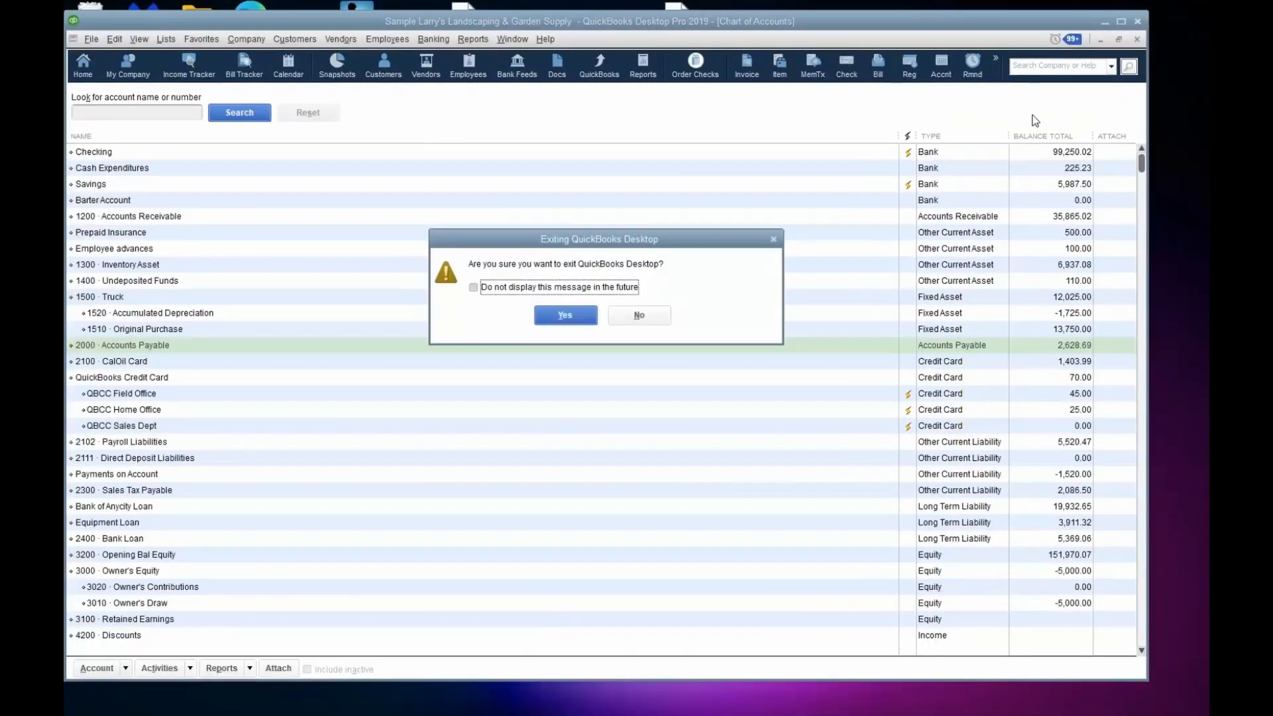
click(641, 315)
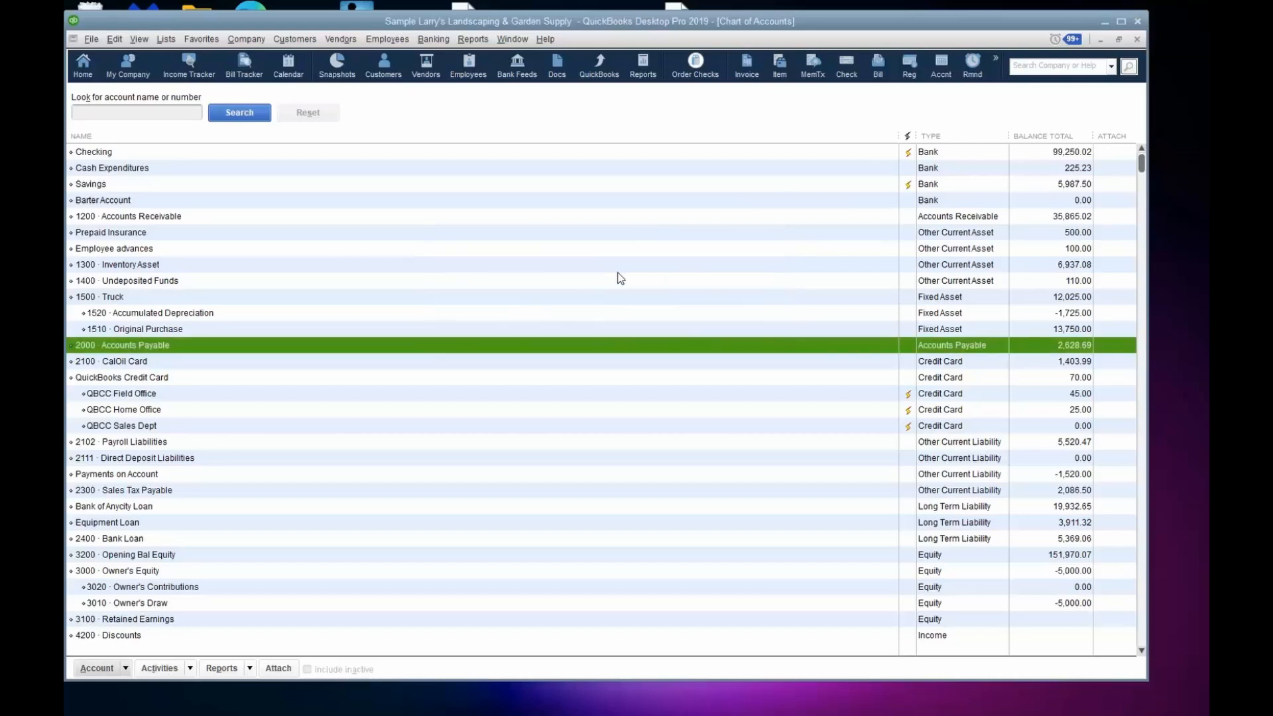
Step: From the Home page, open bill entry and go back through the saved bills to the 12/15/2023 Cal Gas & Electric bill
click(83, 66)
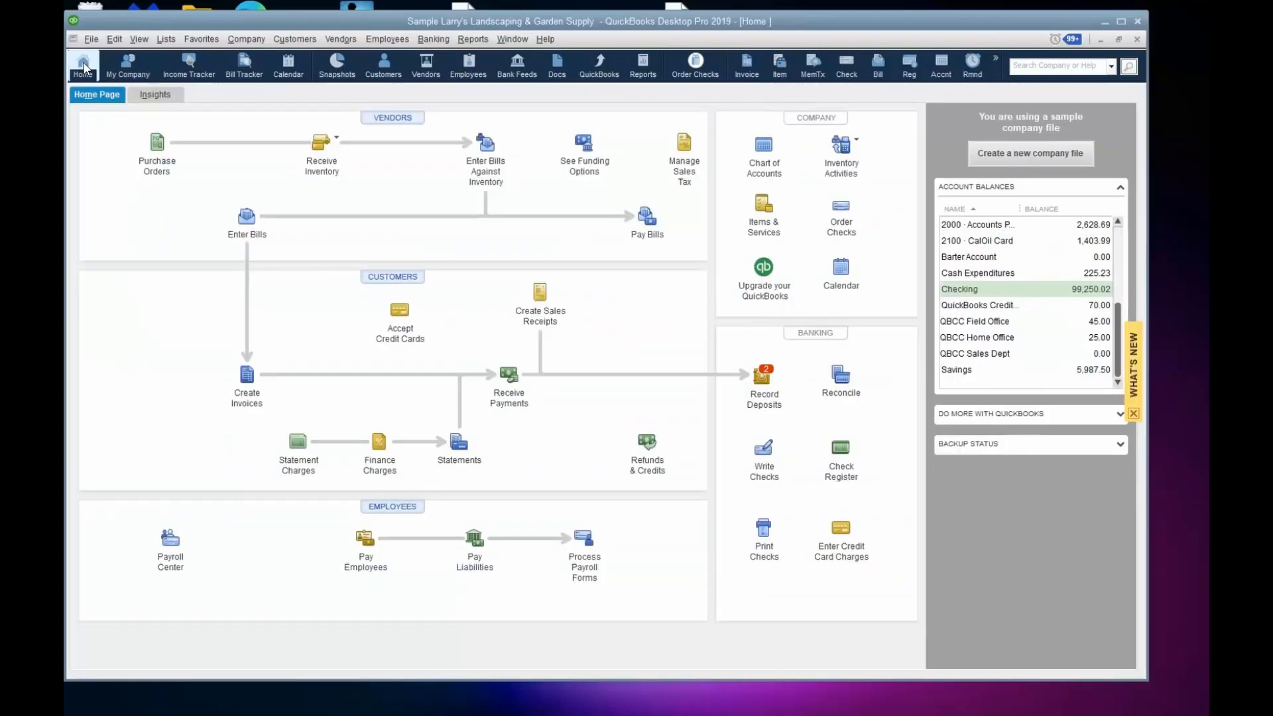
click(247, 223)
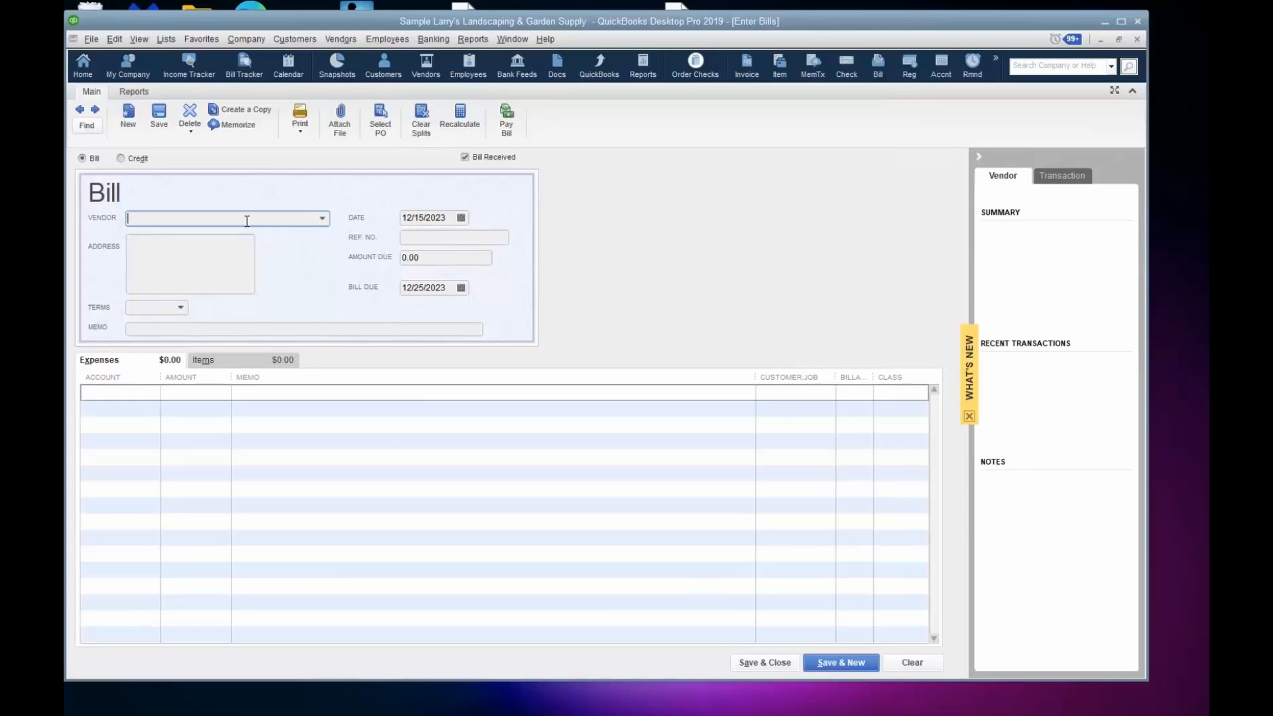
click(80, 112)
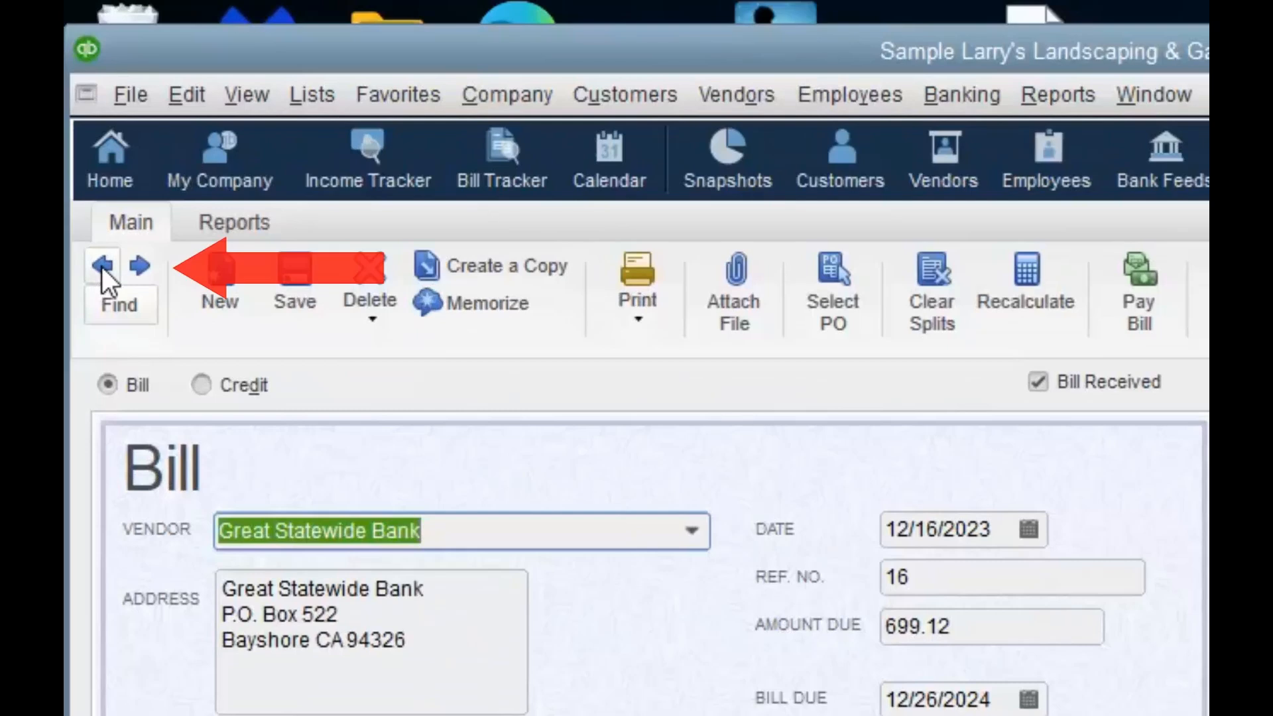
click(101, 267)
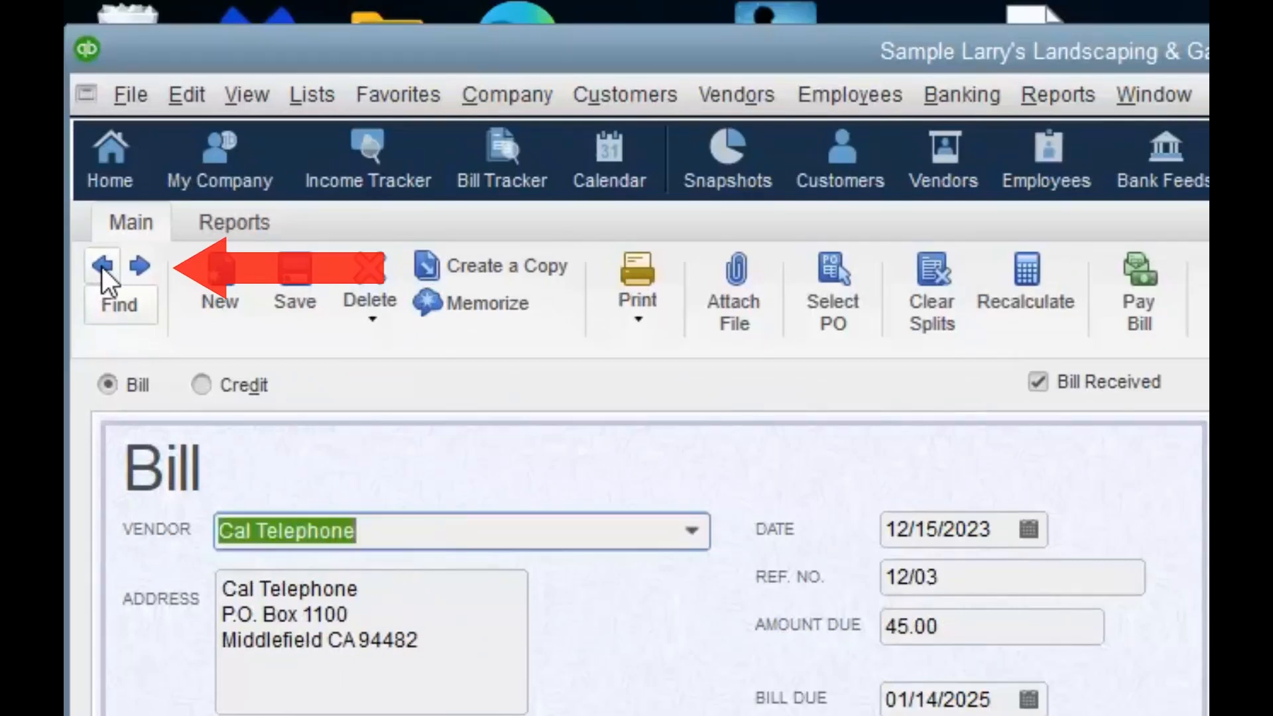
click(102, 267)
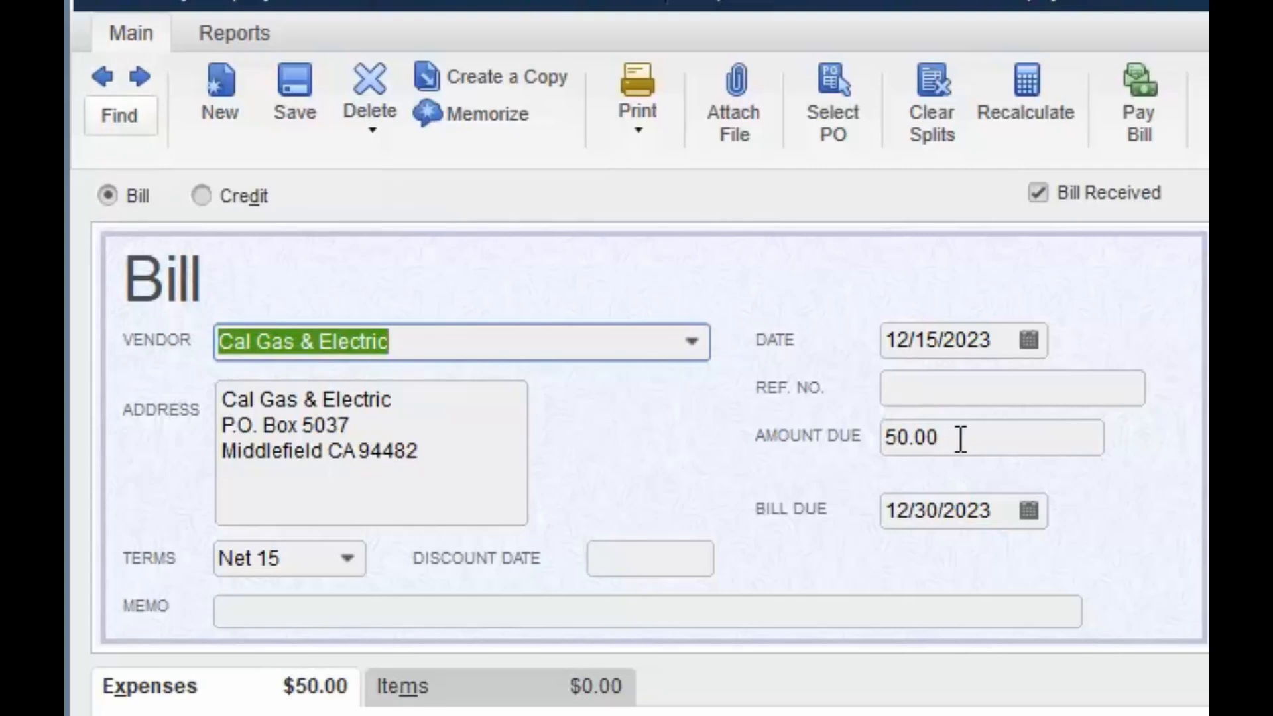
Step: Correct the Cal Gas & Electric bill's amount due to 500.00, then save and close it, recording the changes
click(910, 437)
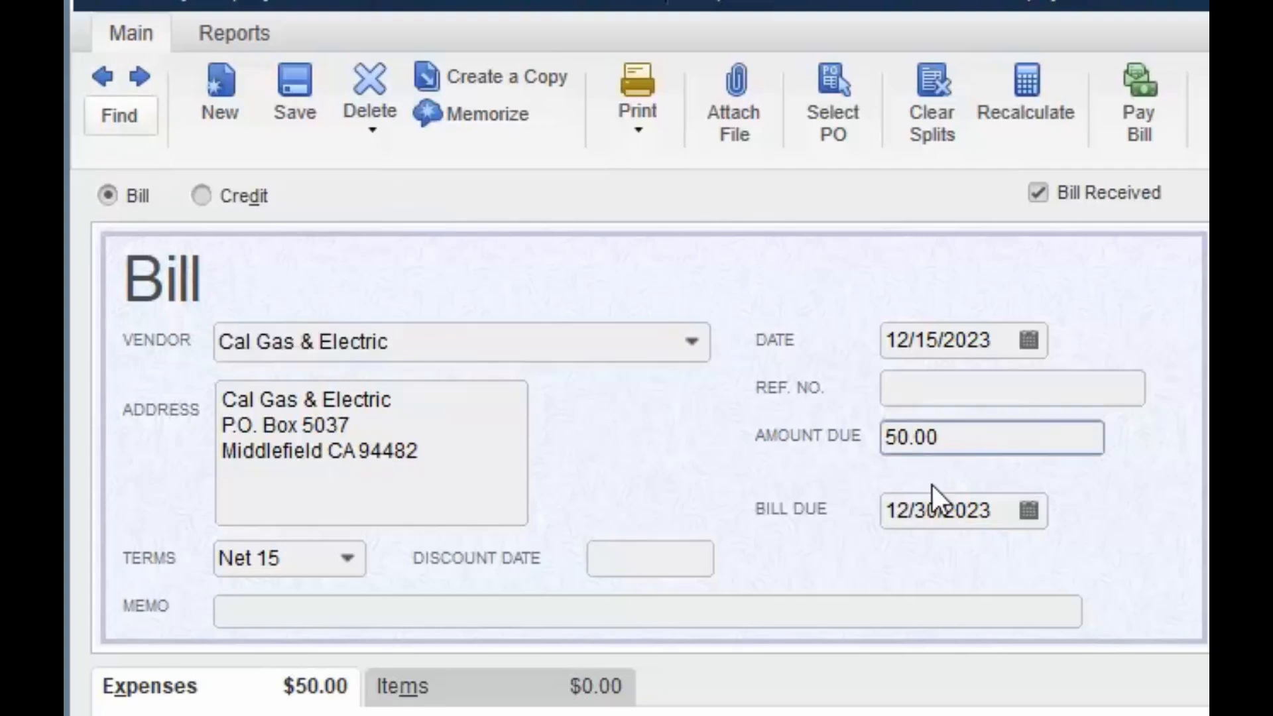
text(0)
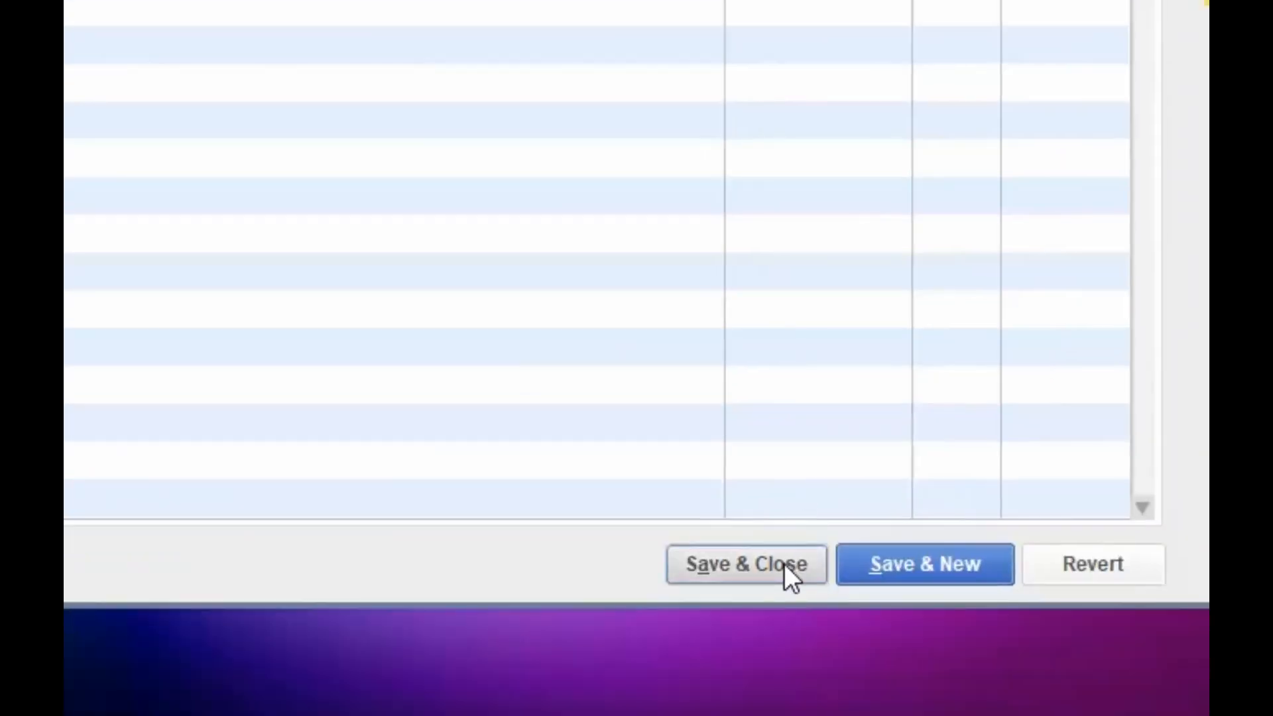
click(784, 563)
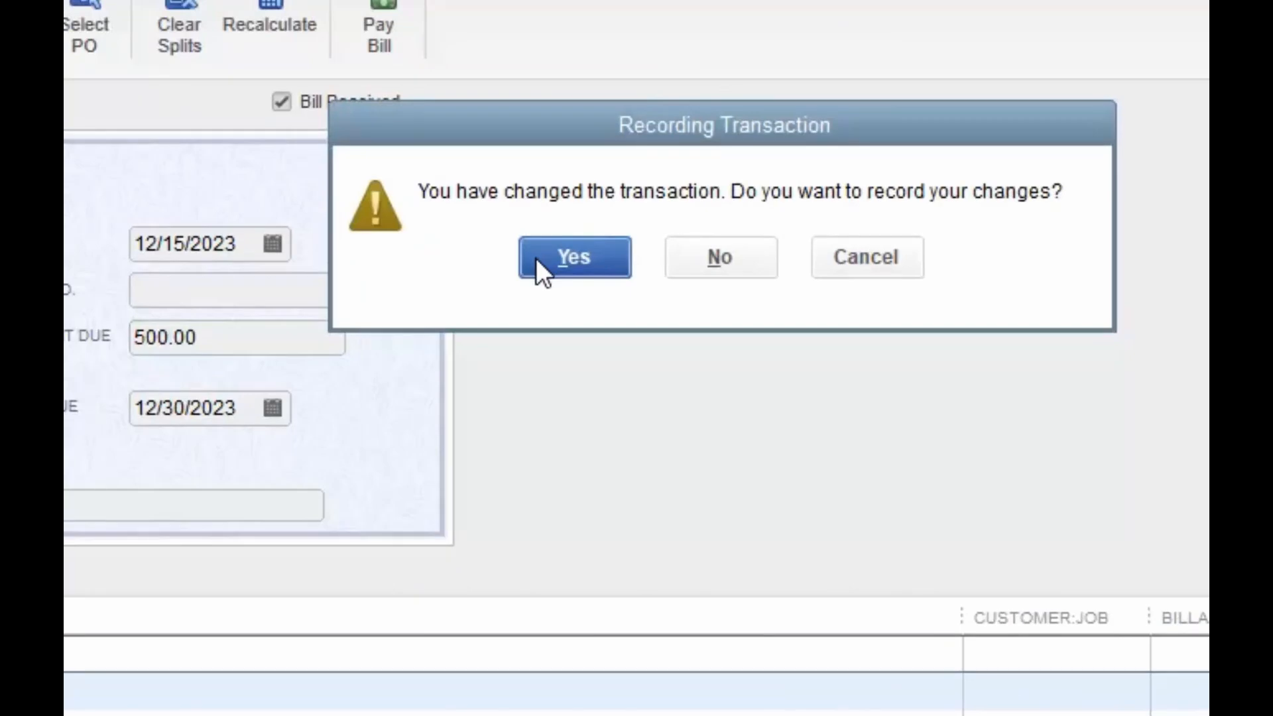
click(537, 265)
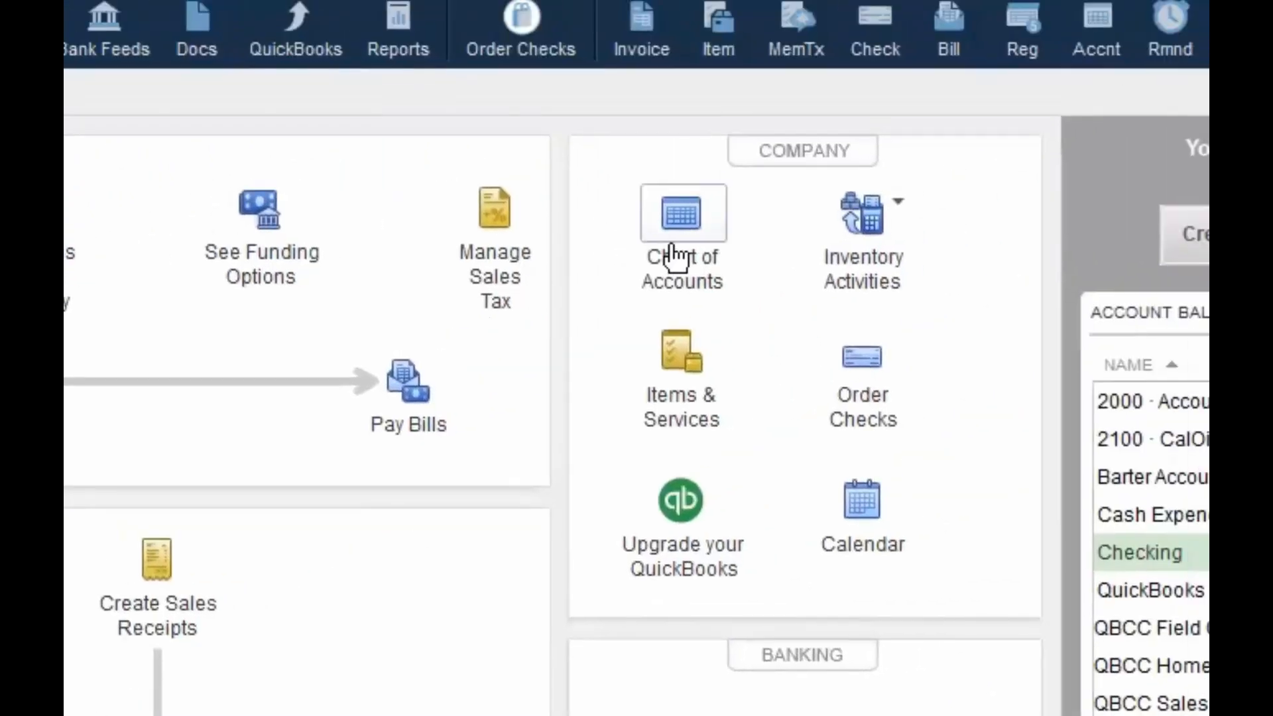
Step: Examine the corrected bill and the ending balance in the 2000 Accounts Payable register from the Chart of Accounts, and close the register
click(672, 247)
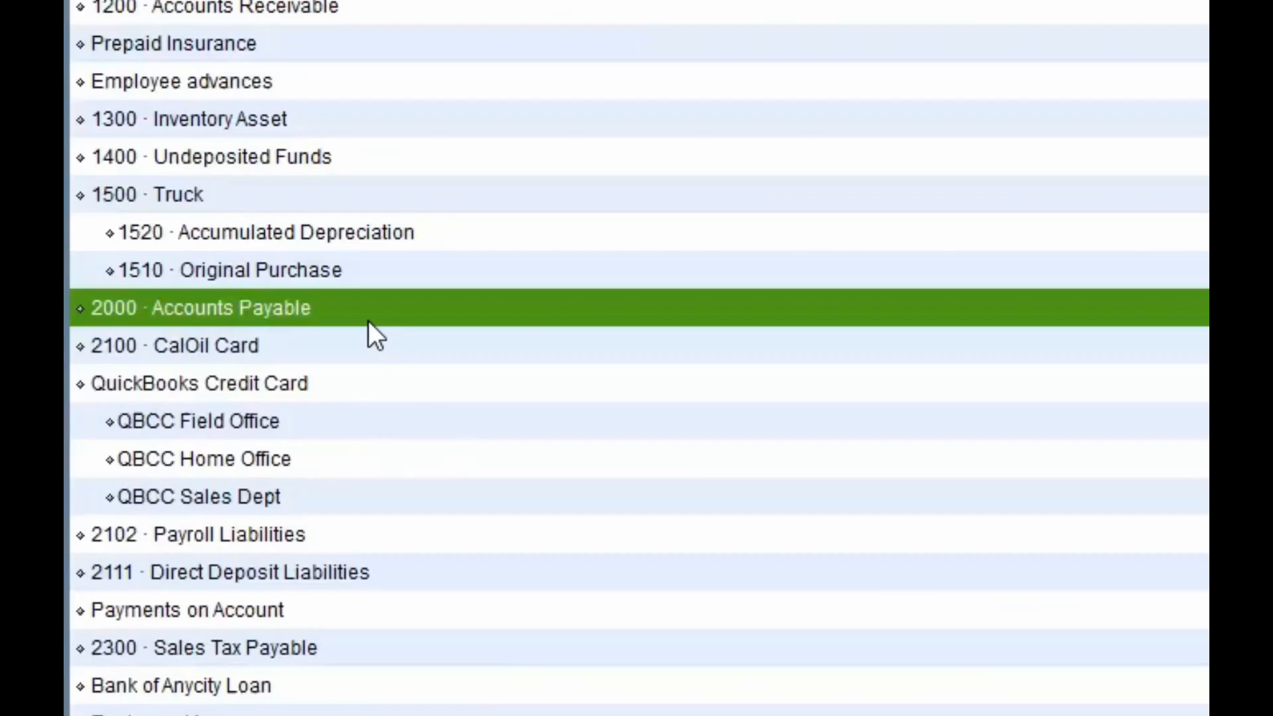
double_click(365, 308)
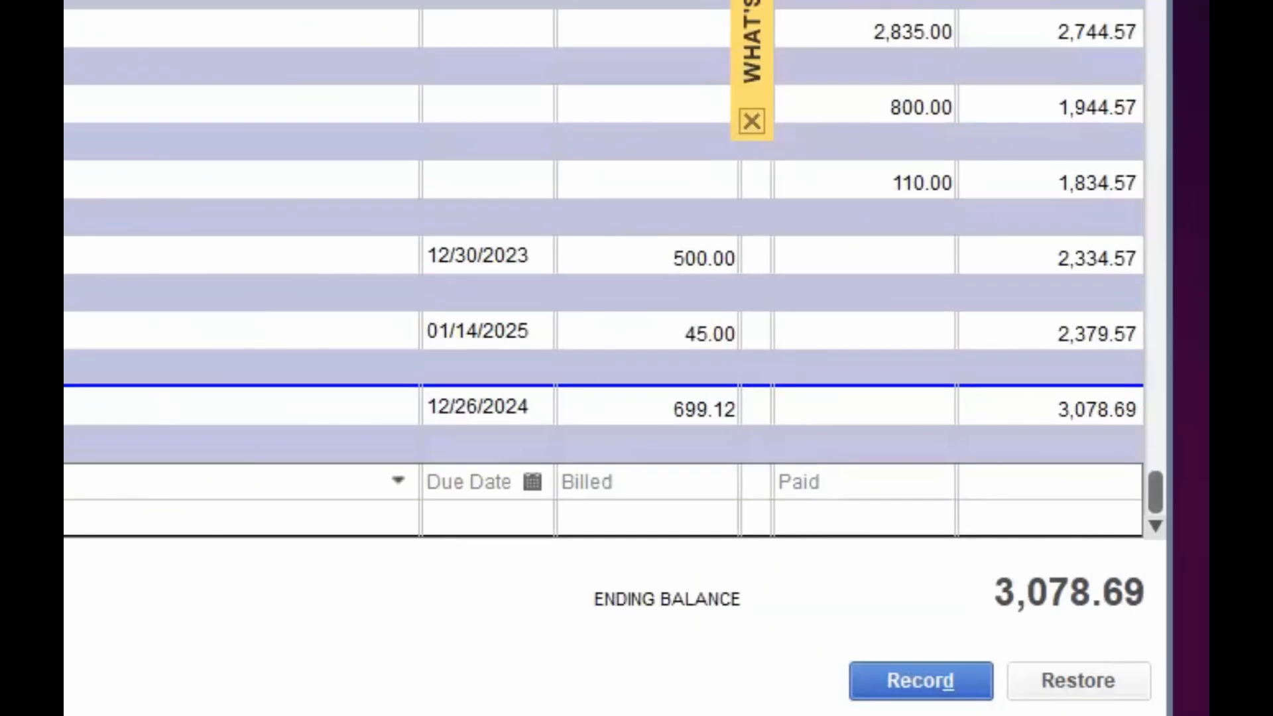
key(Escape)
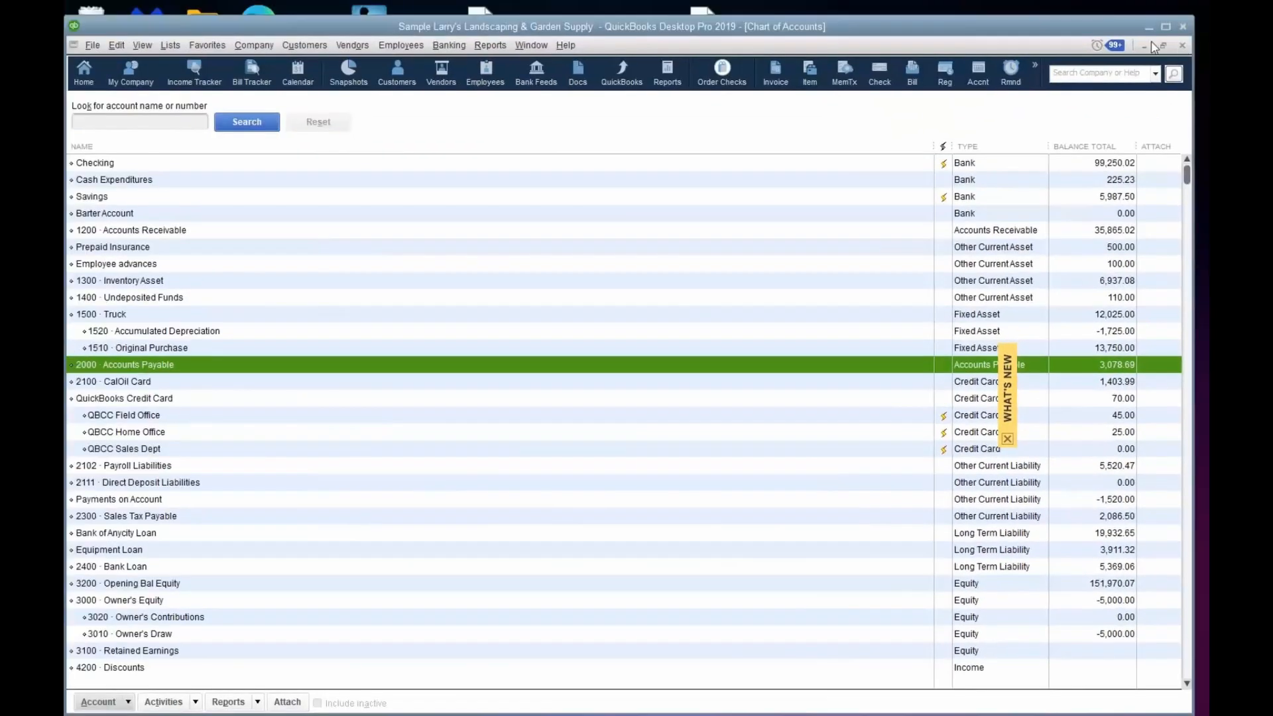
Step: From the Home page, open invoice creation and go back to the previously saved invoice for Custom Landscape Design
click(84, 77)
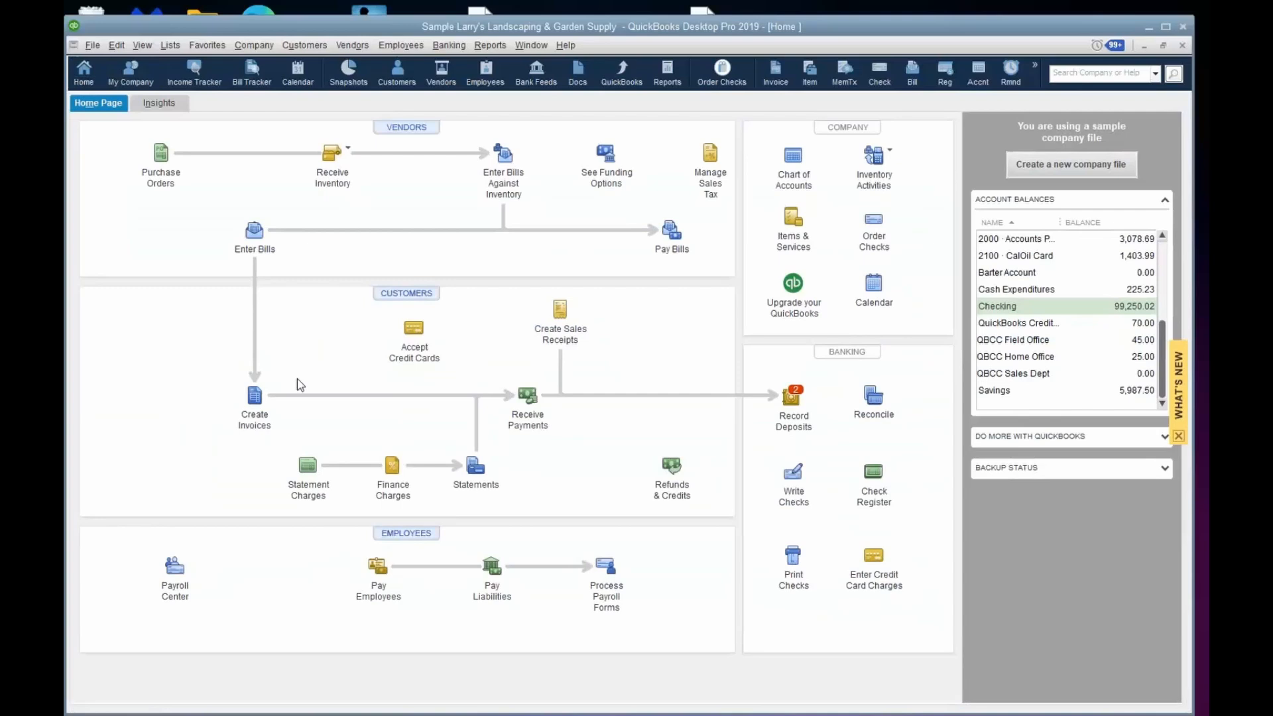
click(252, 402)
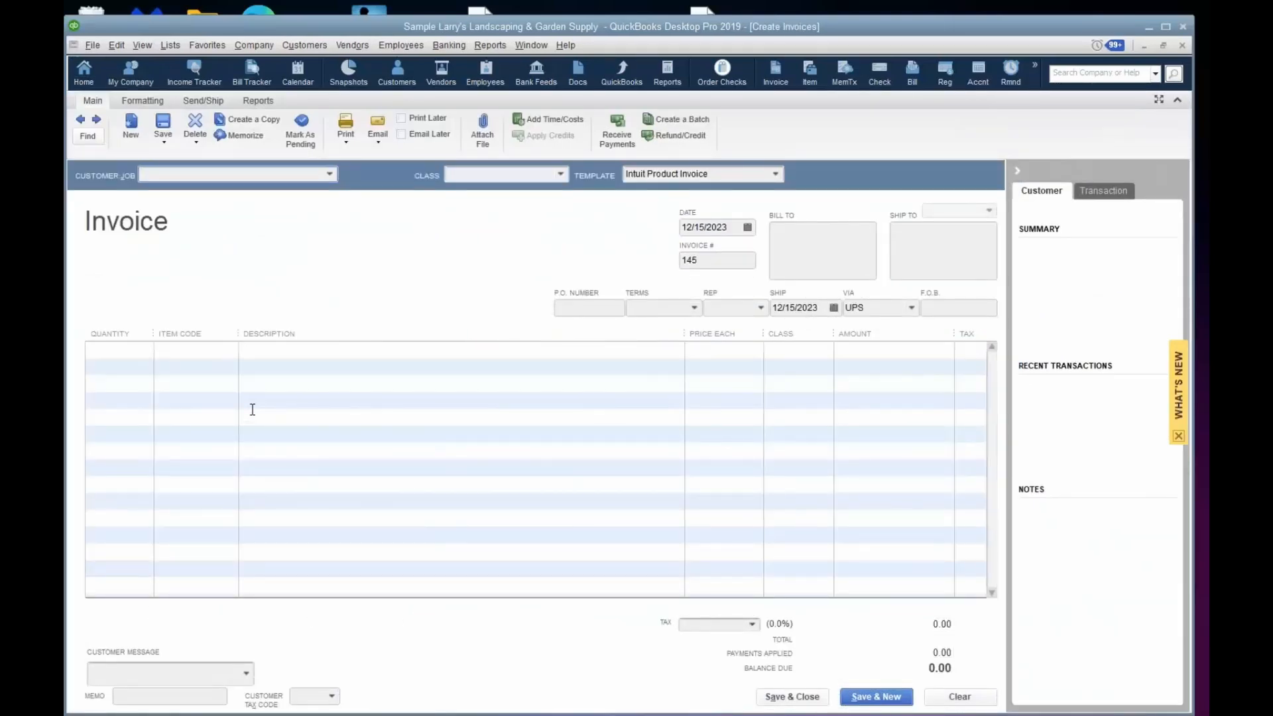
click(80, 120)
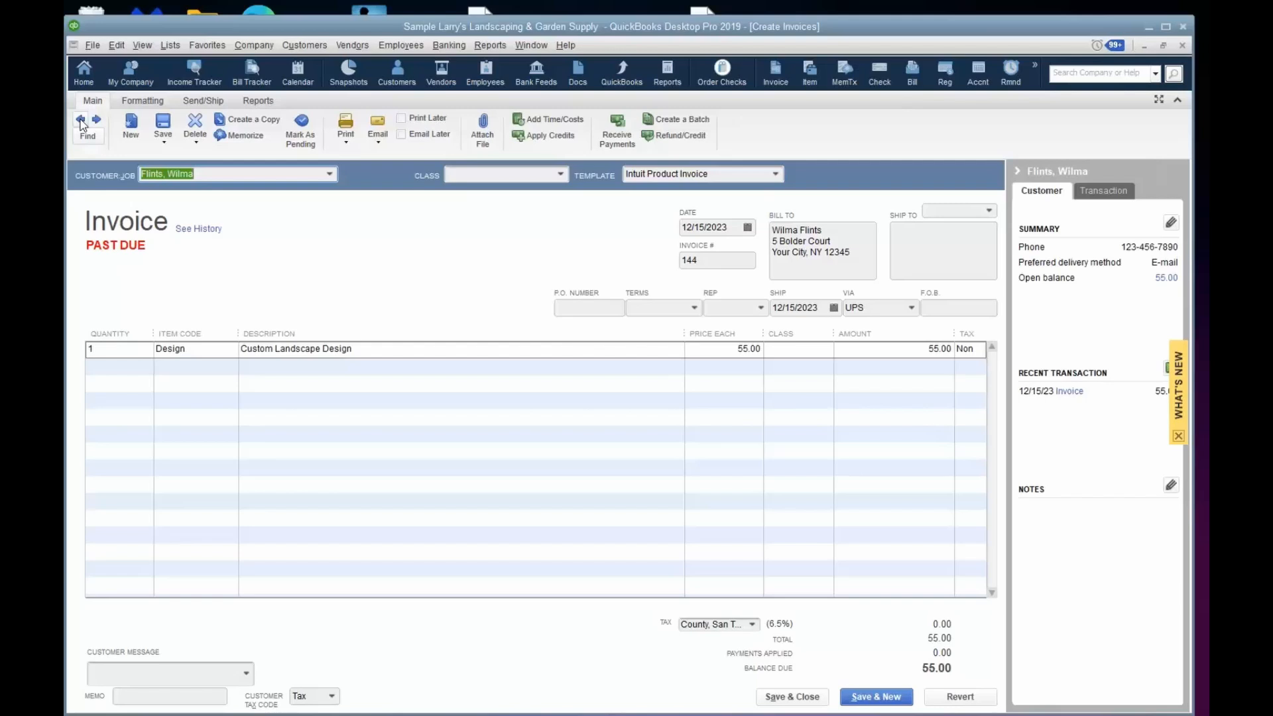
Step: Set the quantity of the invoice's Design item to 2, then save and close the invoice, recording the changes
click(111, 350)
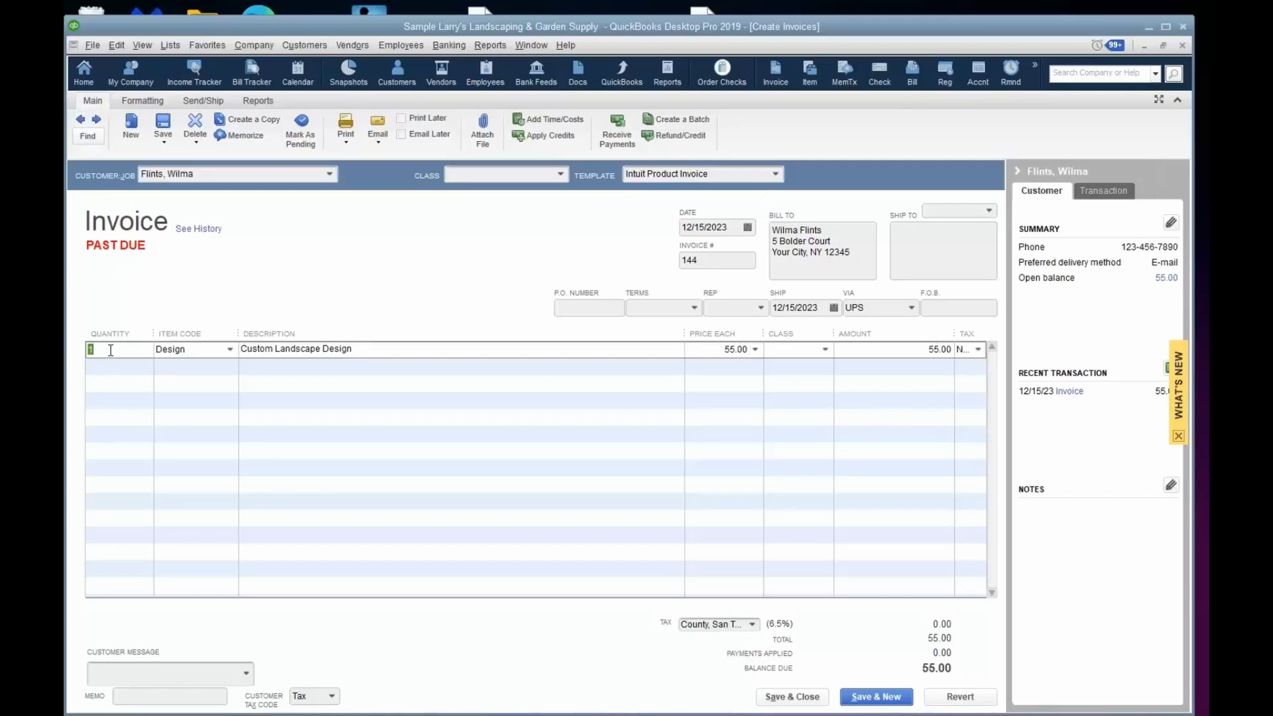
text(2)
key(Tab)
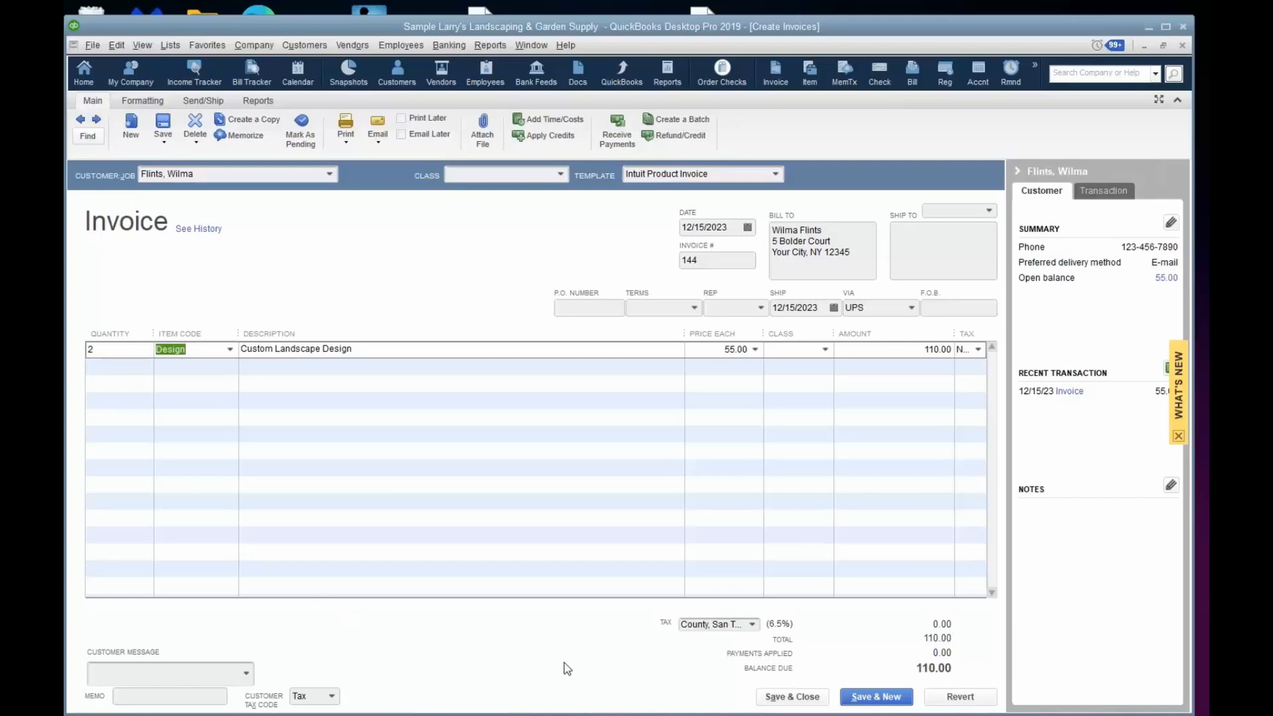
click(762, 699)
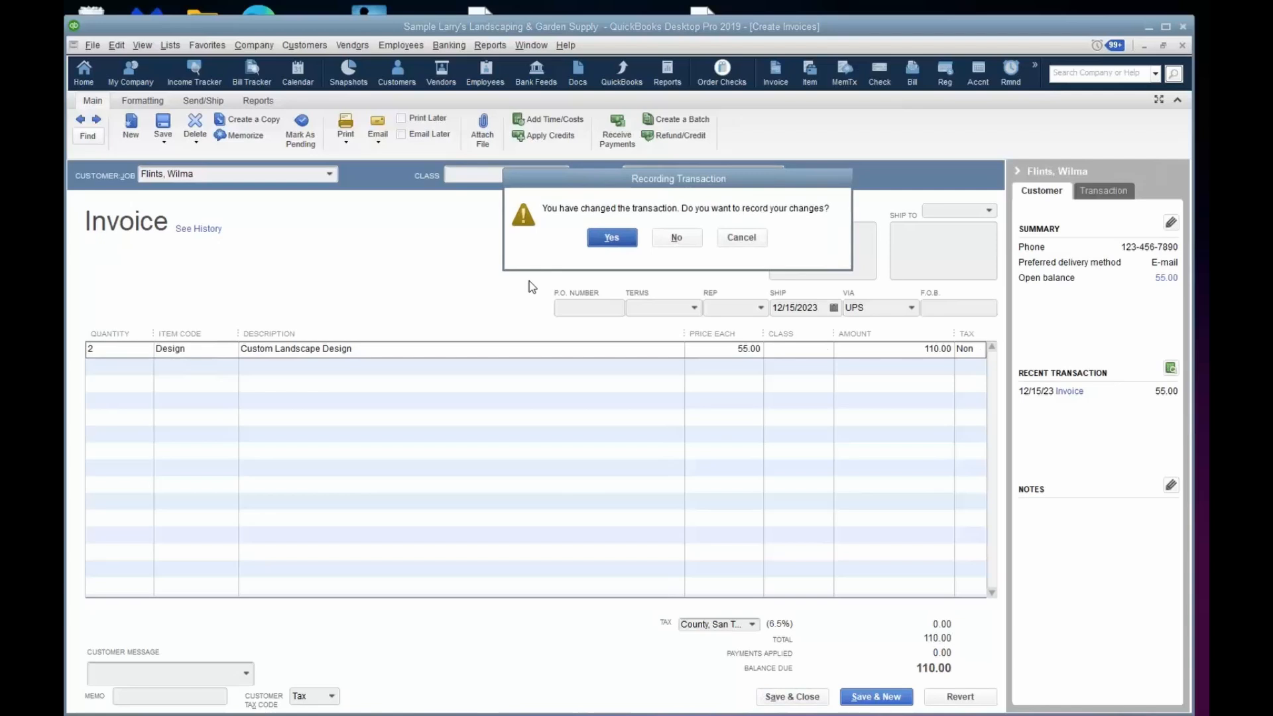
click(614, 239)
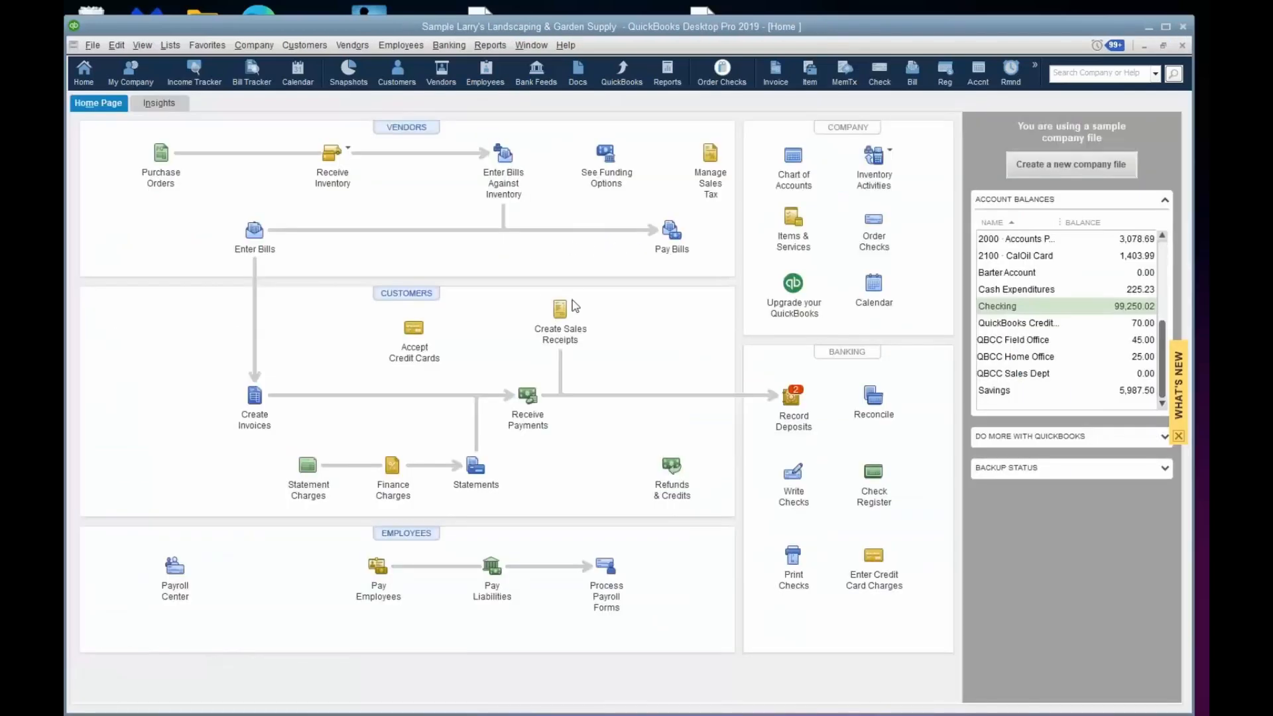
Step: Open the 1200 Accounts Receivable register from the Chart of Accounts to check the corrected invoice
click(801, 163)
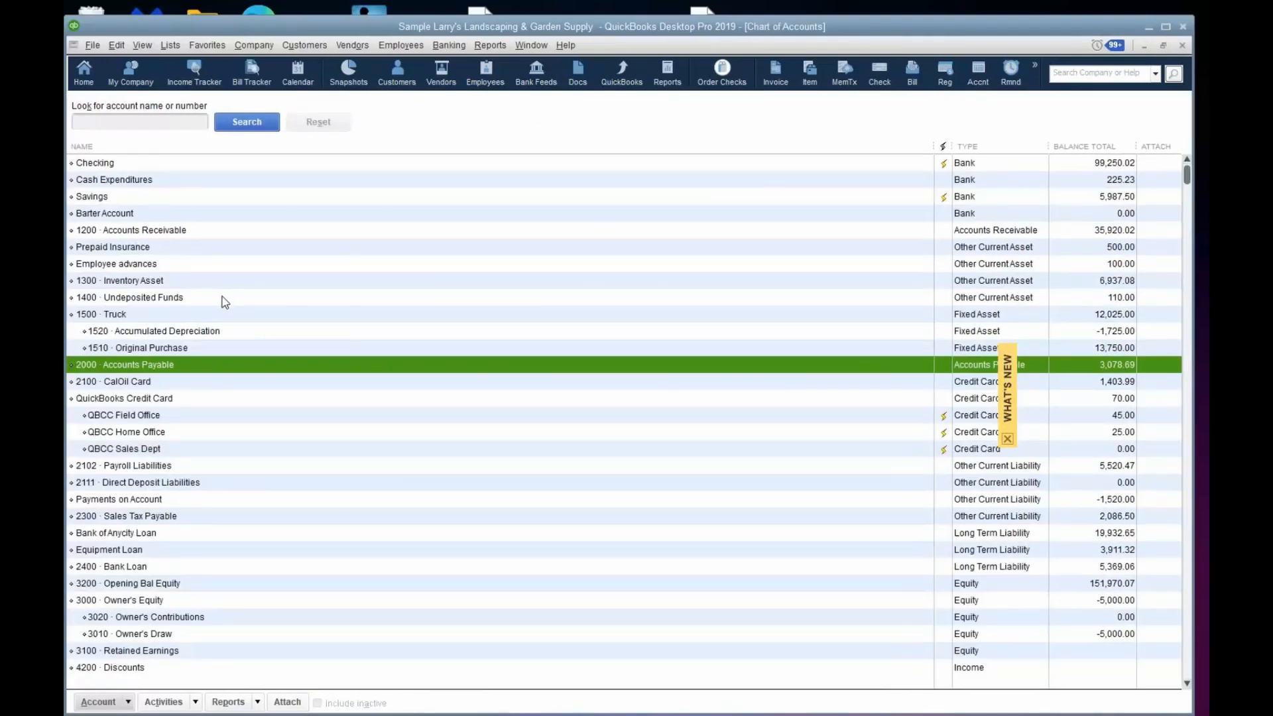
click(177, 236)
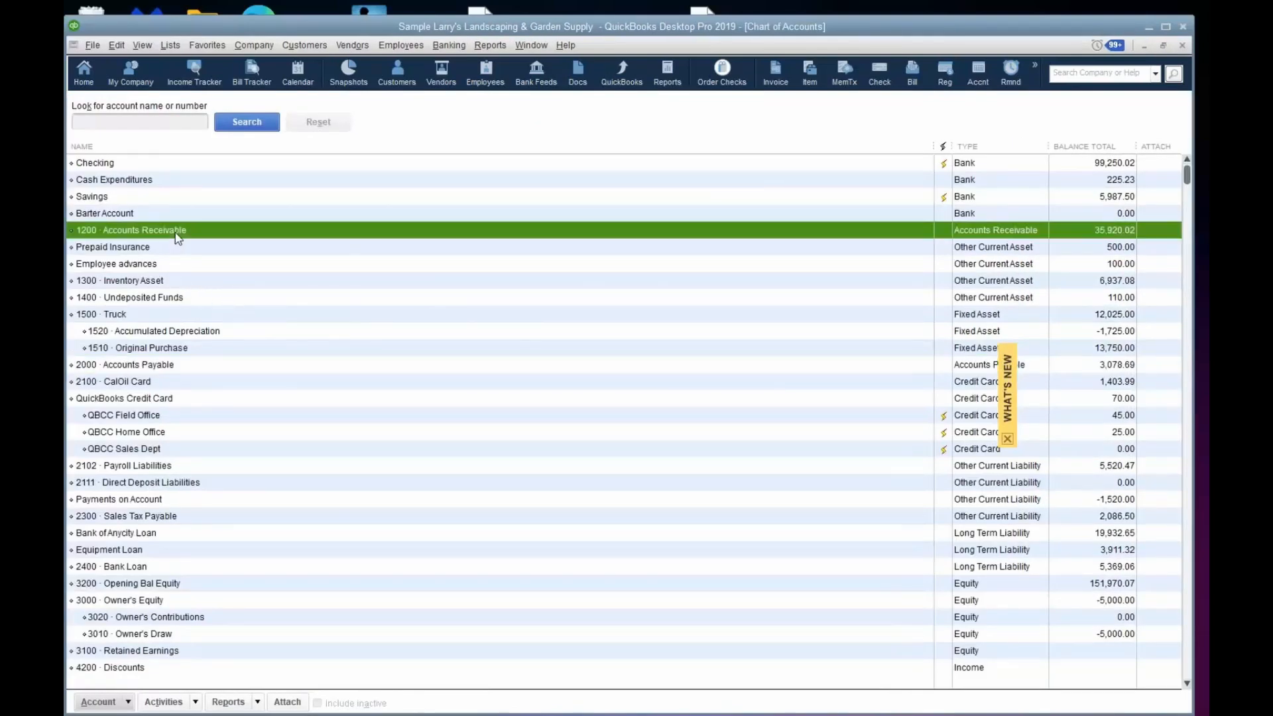
double_click(179, 236)
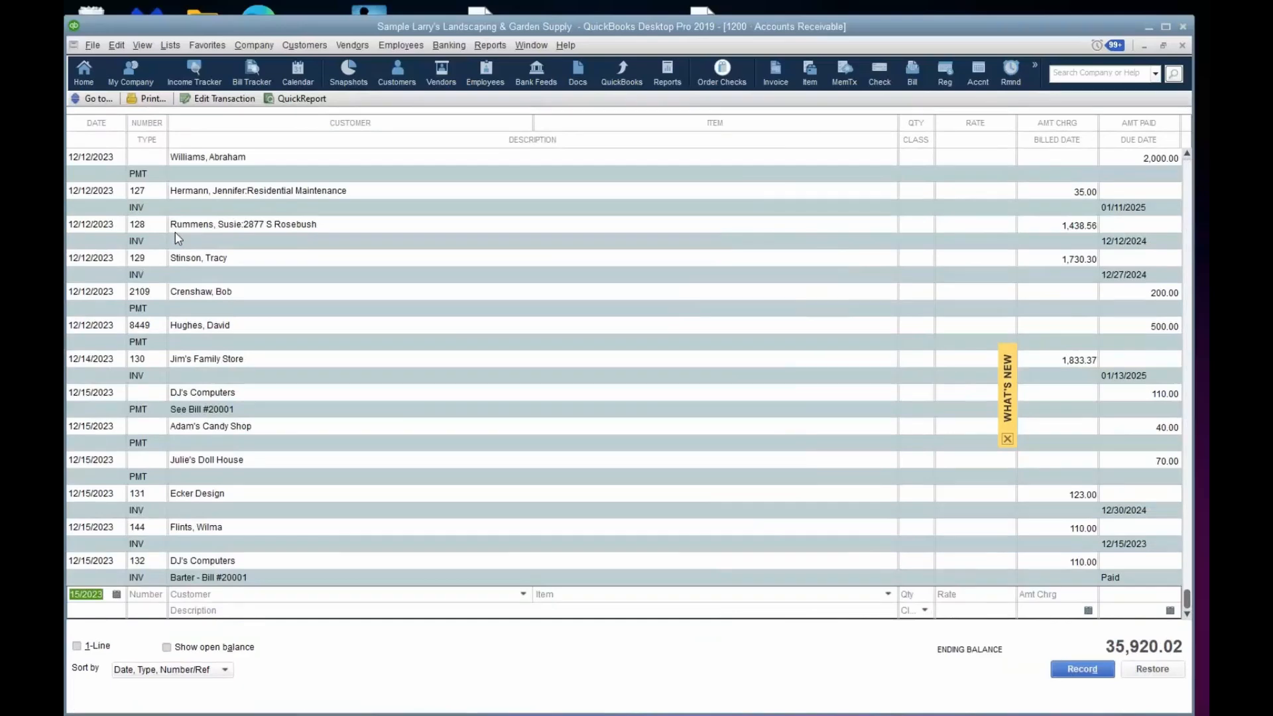